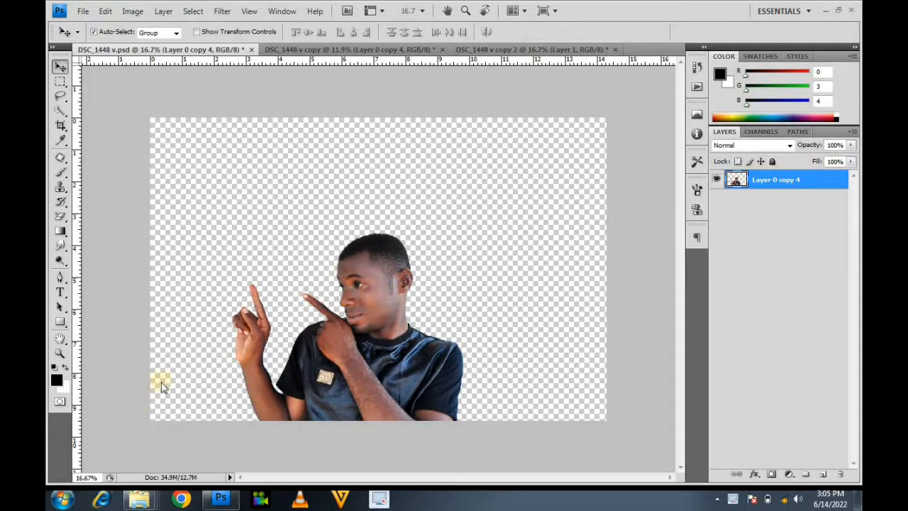
- Move the cut-out man to the lower-left corner of the canvas, with his body on the bottom edge
{"action": "left_click_drag", "start_coordinate": [359, 301], "coordinate": [356, 282]}
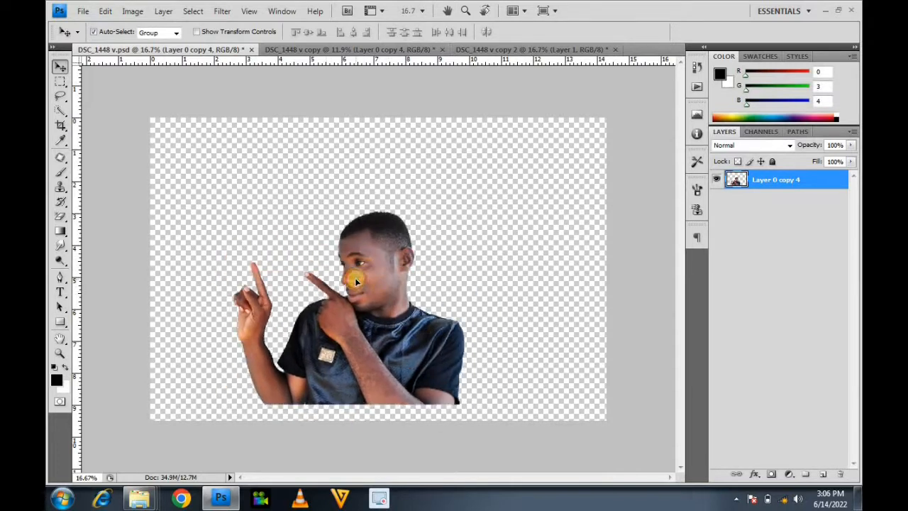
{"action": "left_click_drag", "start_coordinate": [371, 326], "coordinate": [281, 298]}
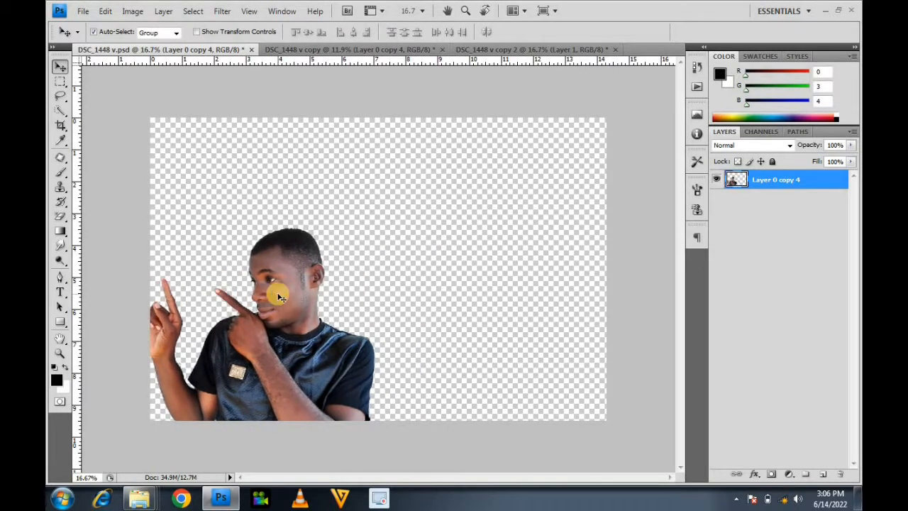
- Flip the cut-out man horizontally and scale him down proportionally to about 68.2% with Free Transform, keeping the lower-left corner fixed
{"action": "left_click", "coordinate": [105, 11]}
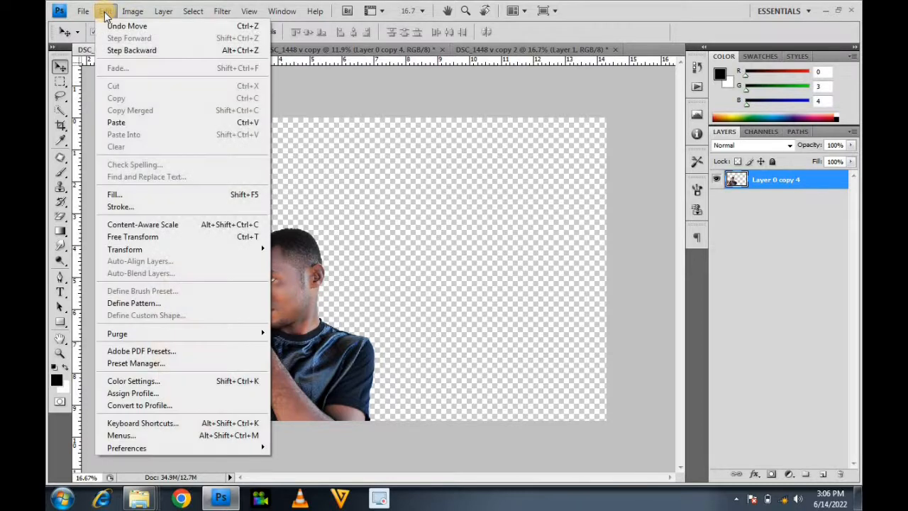
{"action": "left_click", "coordinate": [145, 238]}
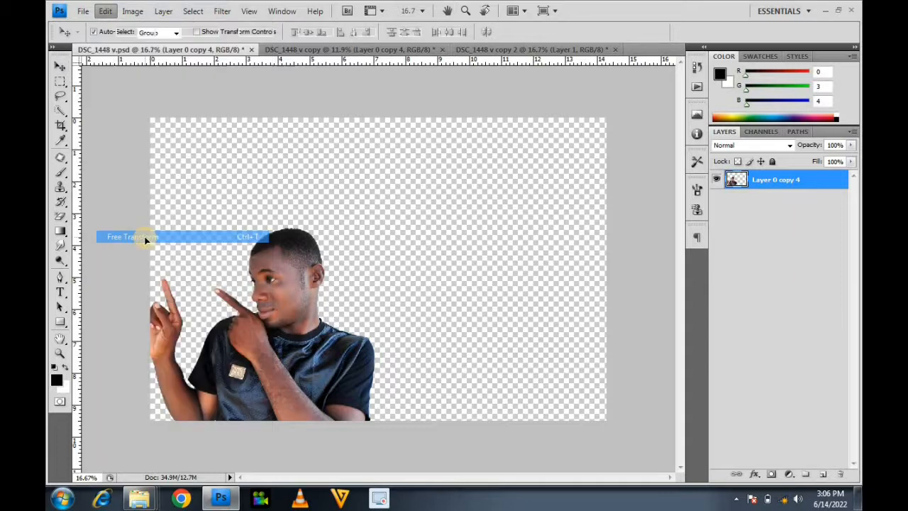
{"action": "right_click", "coordinate": [294, 282]}
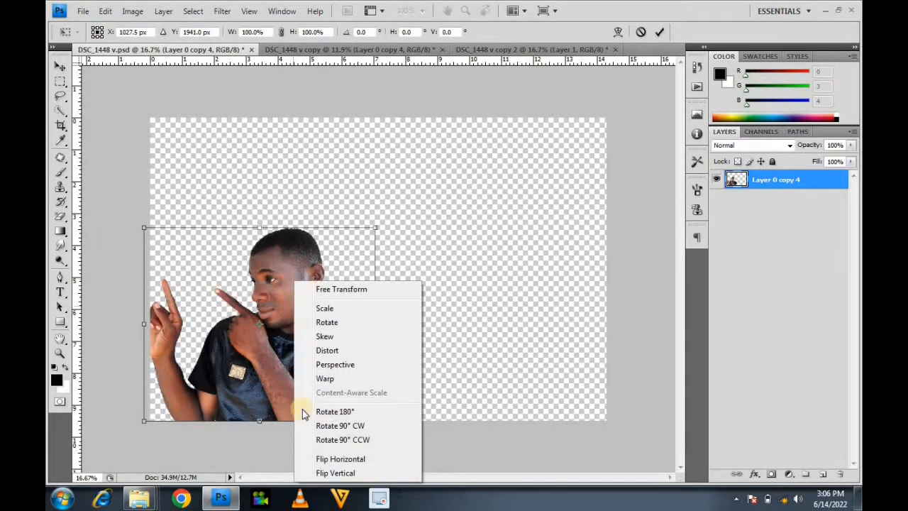
{"action": "left_click", "coordinate": [325, 460]}
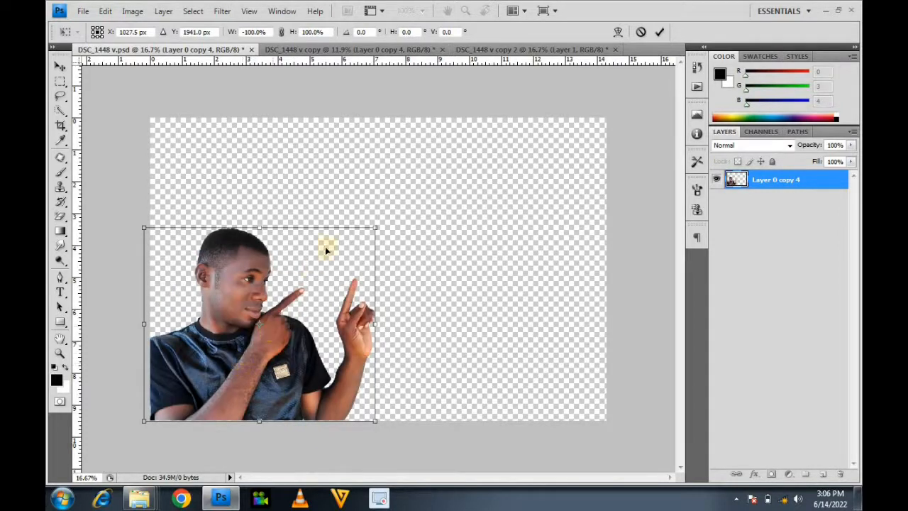
{"action": "left_click_drag", "start_coordinate": [374, 226], "coordinate": [311, 300]}
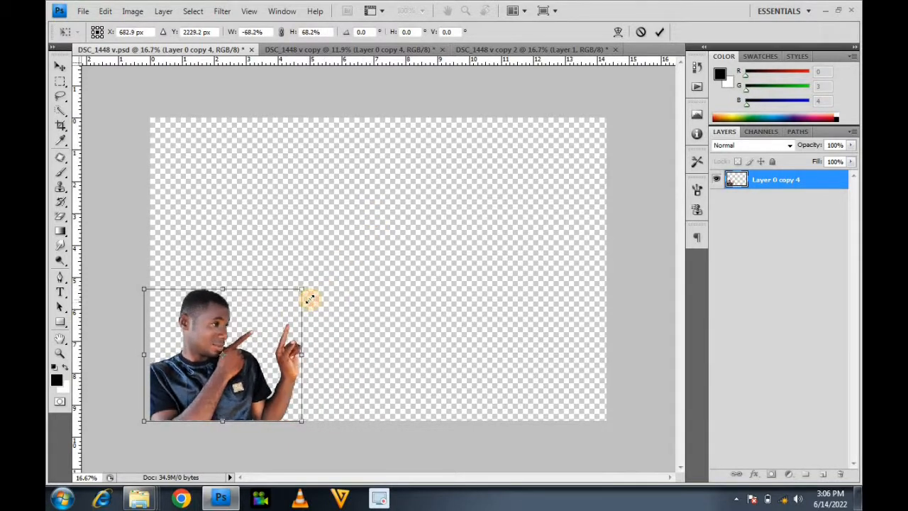
{"action": "key", "text": "Return"}
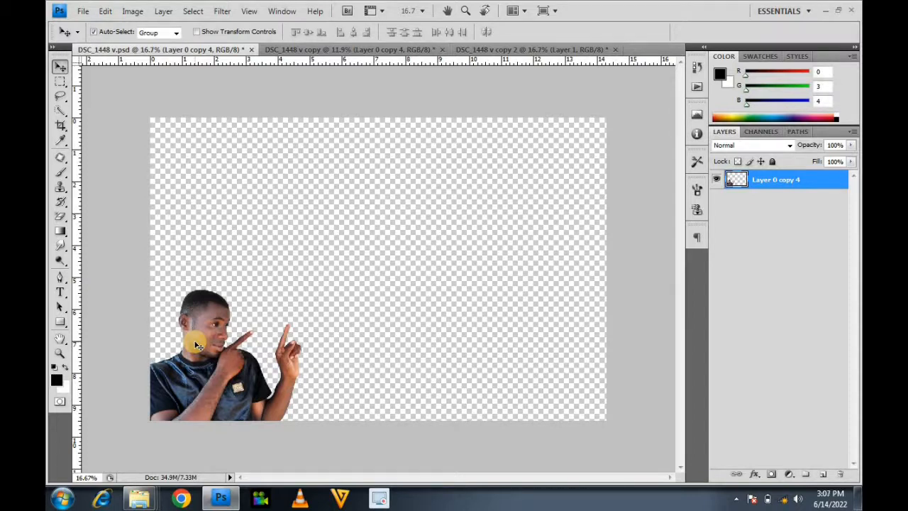
- Duplicate the figure's layer and place the copy beside the original, near the middle of the canvas's bottom edge
{"action": "key", "text": "ctrl+j"}
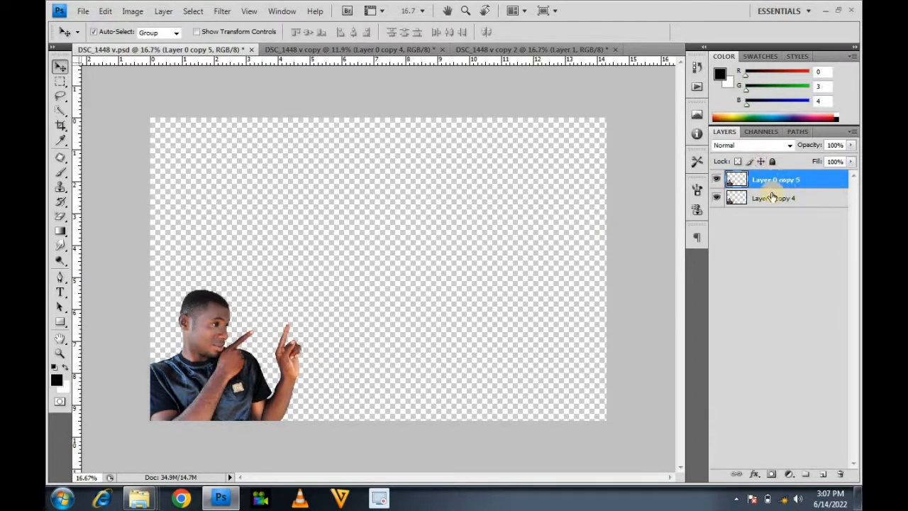
{"action": "mouse_move", "coordinate": [217, 349]}
{"action": "left_mouse_down"}
{"action": "mouse_move", "coordinate": [259, 204]}
{"action": "mouse_move", "coordinate": [328, 199]}
{"action": "mouse_move", "coordinate": [453, 250]}
{"action": "left_mouse_up"}
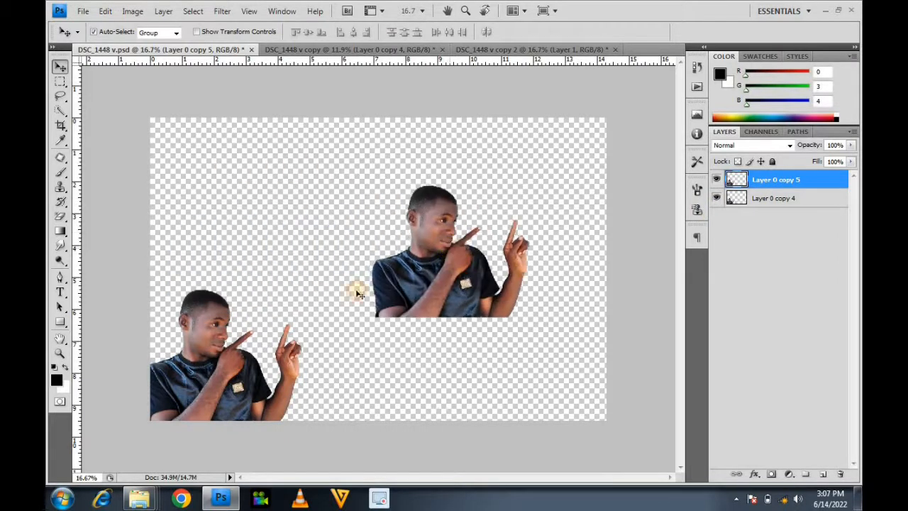
{"action": "left_click", "coordinate": [208, 385]}
{"action": "mouse_move", "coordinate": [348, 290]}
{"action": "left_mouse_down"}
{"action": "mouse_move", "coordinate": [290, 299]}
{"action": "mouse_move", "coordinate": [358, 332]}
{"action": "mouse_move", "coordinate": [364, 348]}
{"action": "mouse_move", "coordinate": [354, 389]}
{"action": "left_mouse_up"}
- Duplicate Layer 0 copy 5 to the canvas's lower right and lower both the middle and right figures onto the bottom edge
{"action": "left_click", "coordinate": [164, 12]}
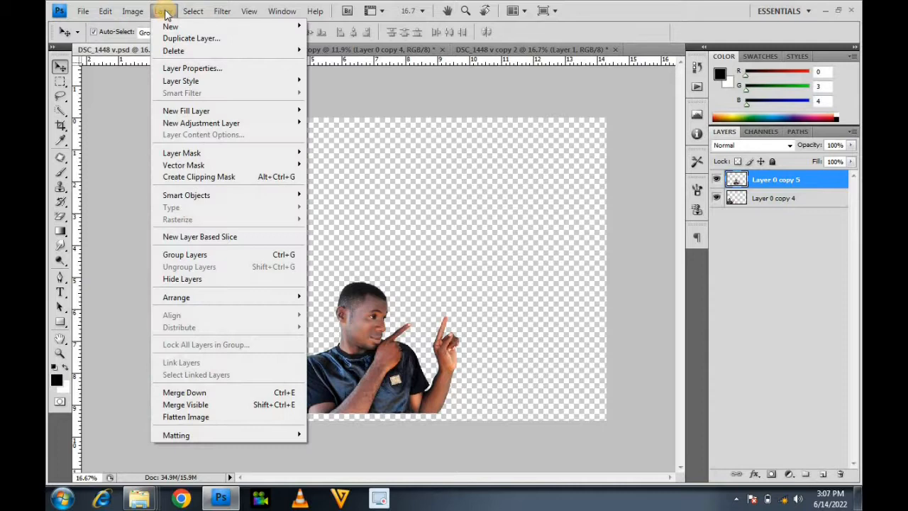
{"action": "left_click", "coordinate": [185, 40]}
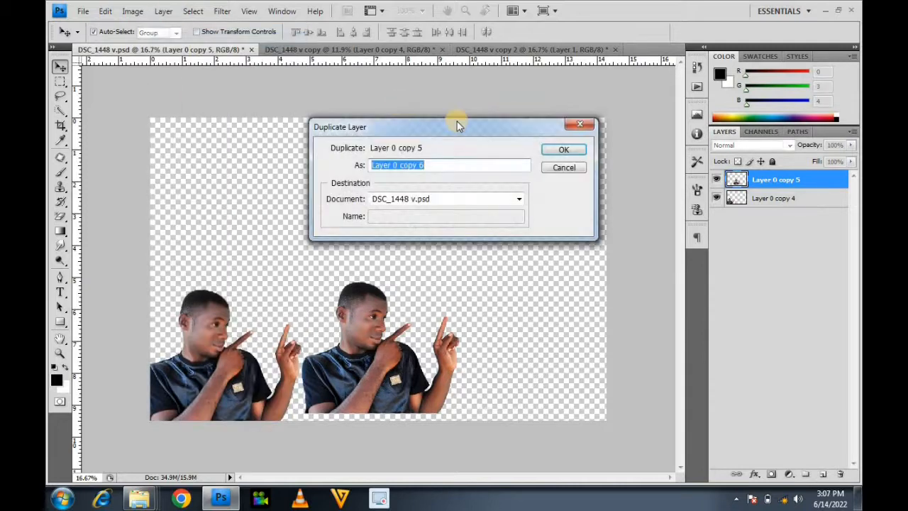
{"action": "left_click", "coordinate": [564, 149]}
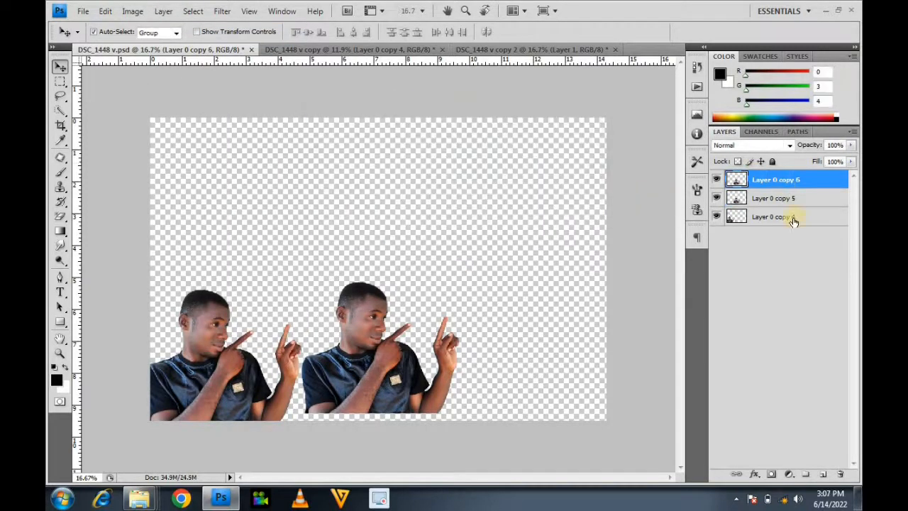
{"action": "left_click_drag", "start_coordinate": [403, 347], "coordinate": [547, 357]}
{"action": "left_click_drag", "start_coordinate": [384, 372], "coordinate": [382, 383]}
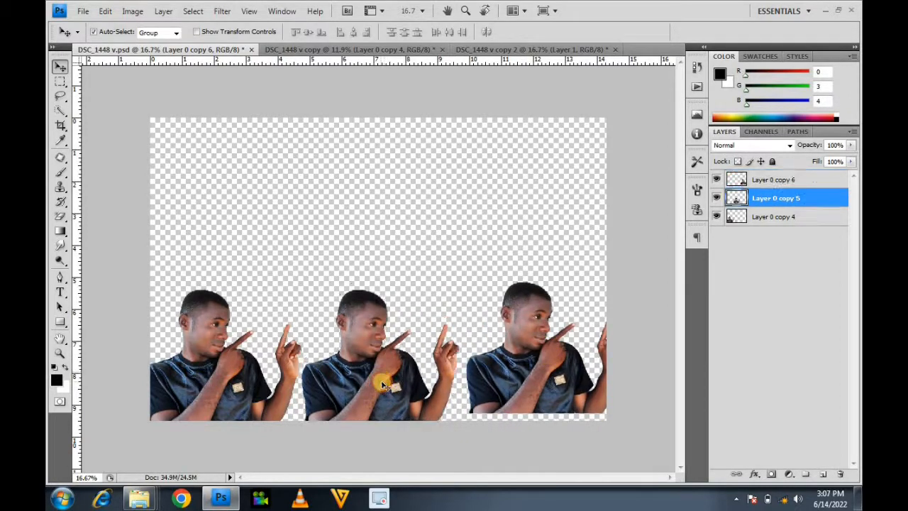
{"action": "left_click_drag", "start_coordinate": [511, 390], "coordinate": [509, 396]}
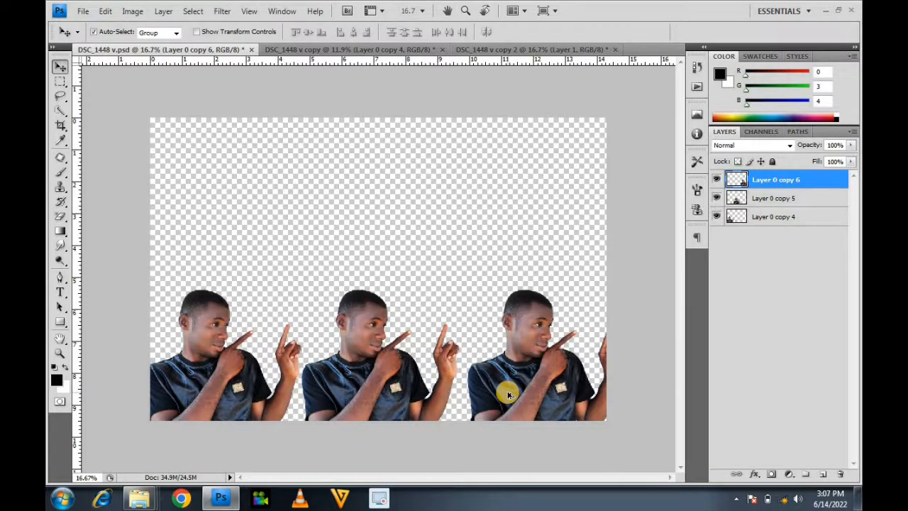
- Duplicate the lower-right figure twice, placing one copy in the upper left and one in the upper right of the canvas
{"action": "left_click_drag", "start_coordinate": [525, 364], "coordinate": [295, 210]}
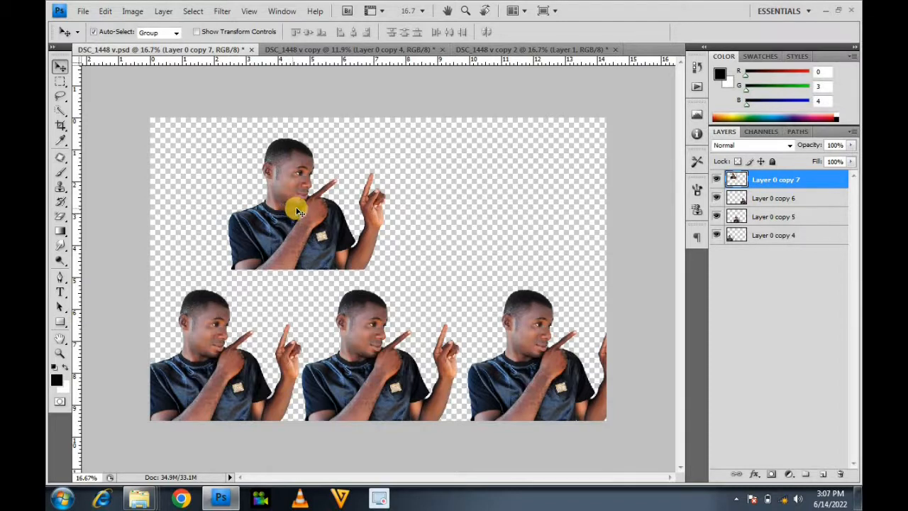
{"action": "left_click", "coordinate": [163, 12]}
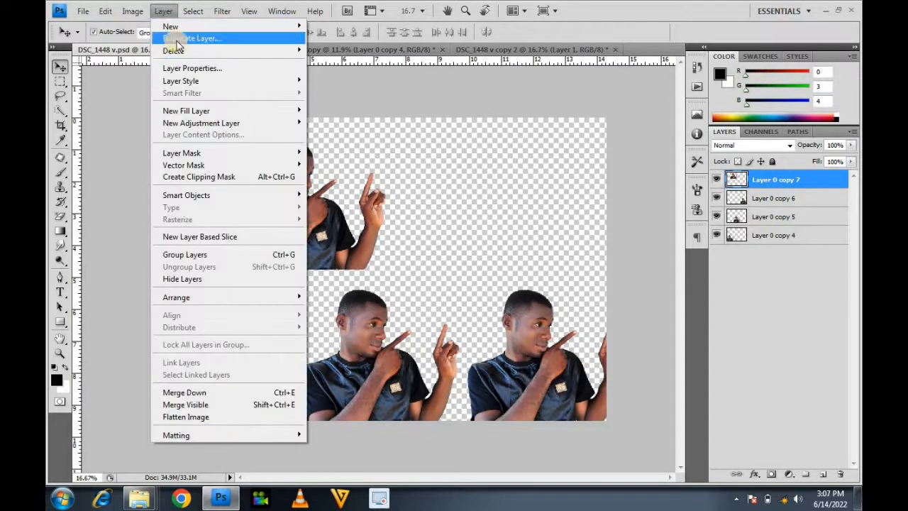
{"action": "left_click", "coordinate": [430, 150]}
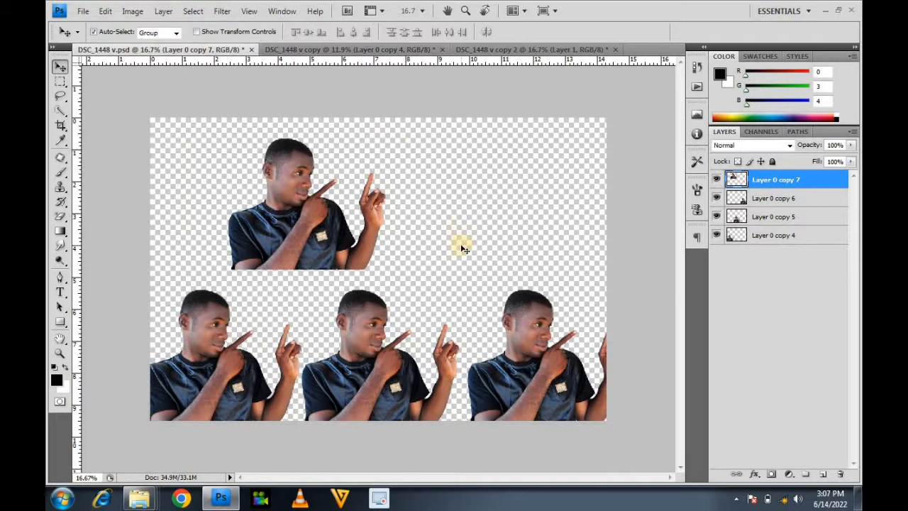
{"action": "left_click", "coordinate": [540, 332]}
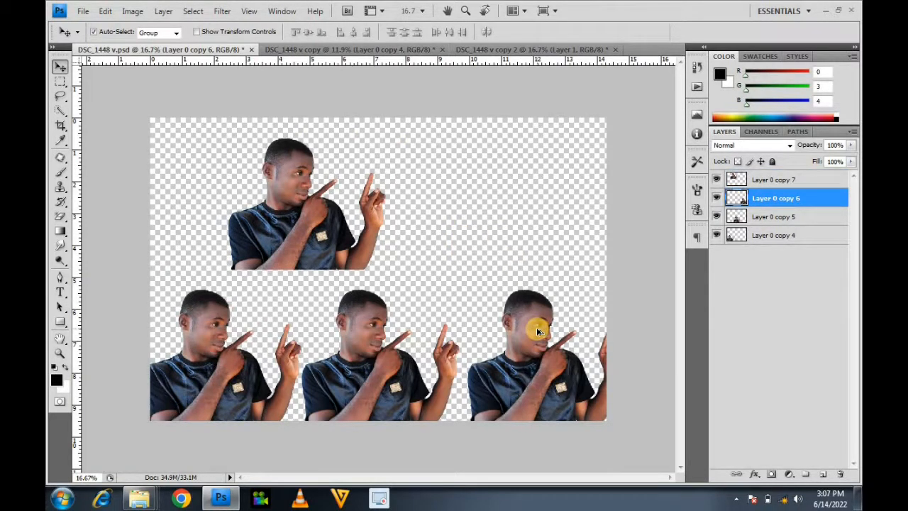
{"action": "key", "text": "alt"}
{"action": "left_click_drag", "start_coordinate": [532, 319], "coordinate": [472, 203]}
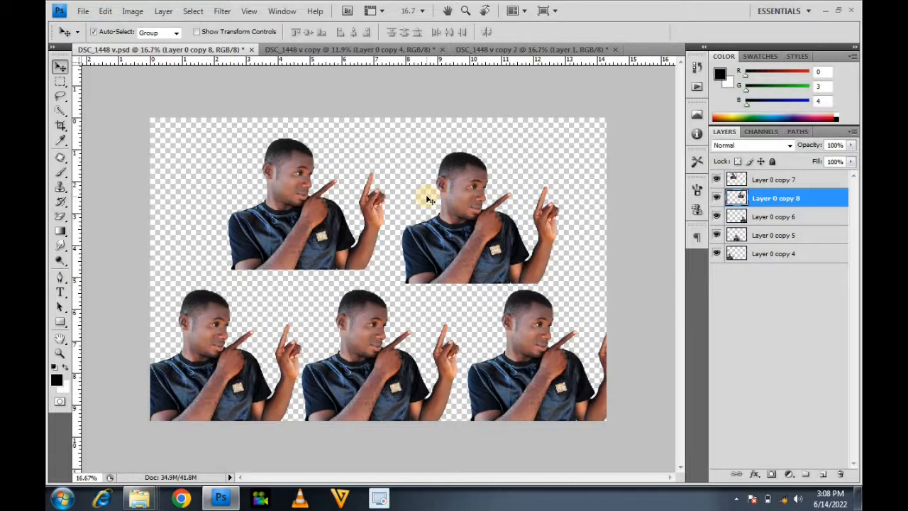
- Move the upper-left figure, Layer 0 copy 7, slightly above and right of the lower-left figure and send it to the back
{"action": "left_click_drag", "start_coordinate": [320, 217], "coordinate": [260, 315]}
{"action": "left_click", "coordinate": [164, 10]}
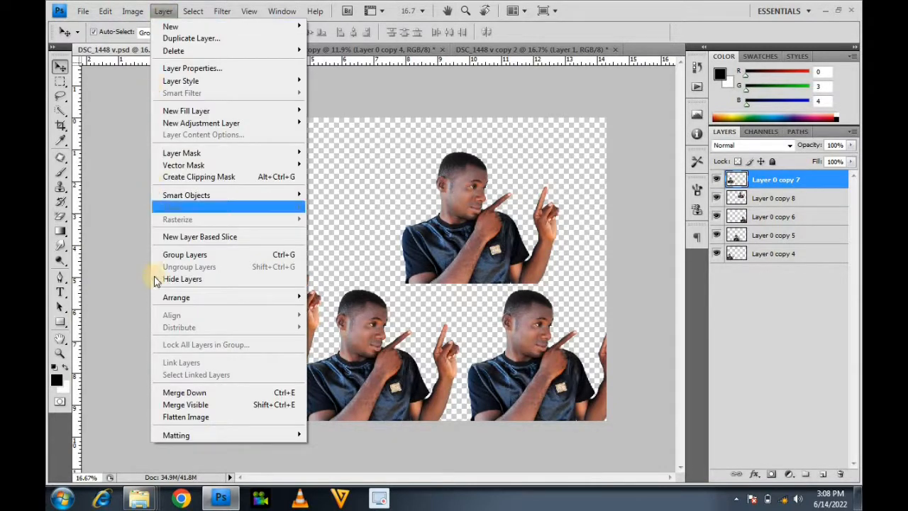
{"action": "mouse_move", "coordinate": [170, 298]}
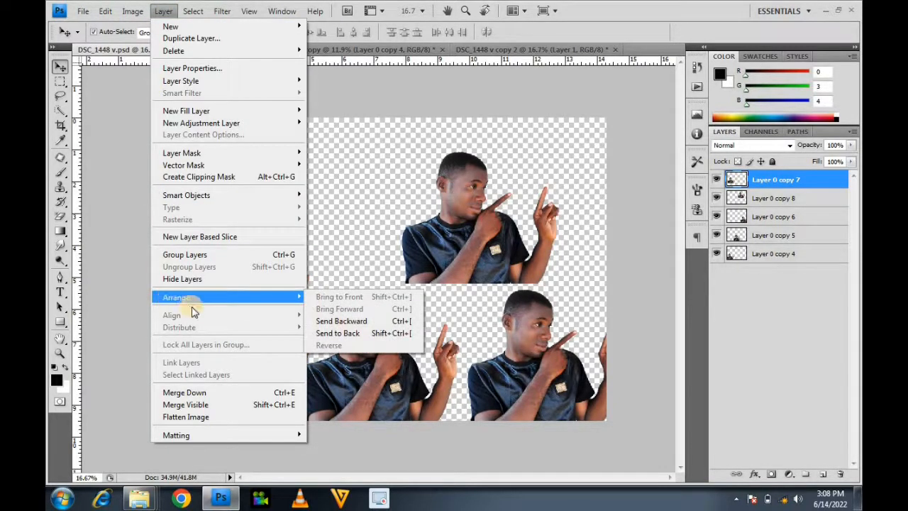
{"action": "left_click", "coordinate": [341, 321]}
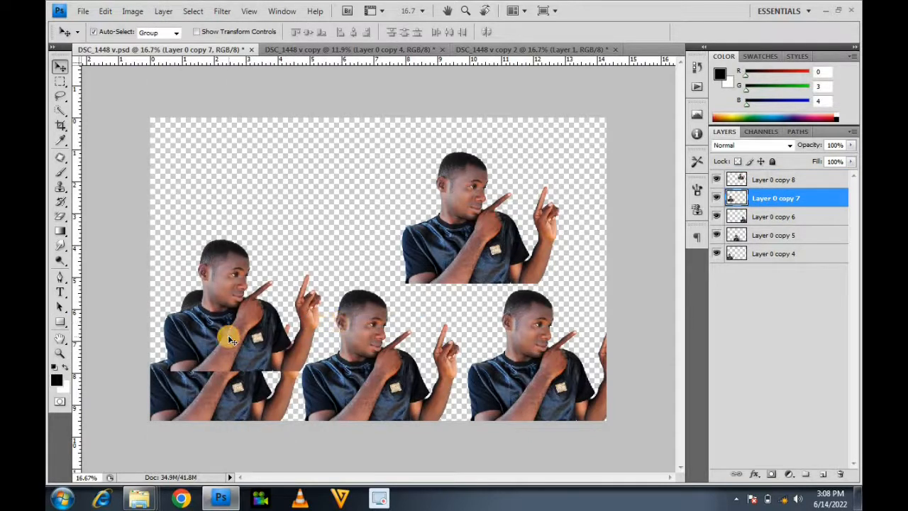
{"action": "left_click", "coordinate": [163, 10]}
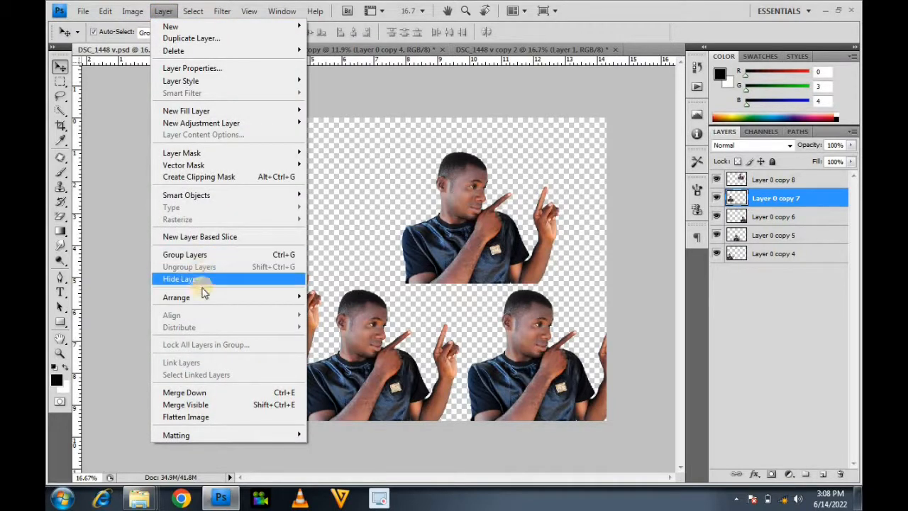
{"action": "mouse_move", "coordinate": [201, 300]}
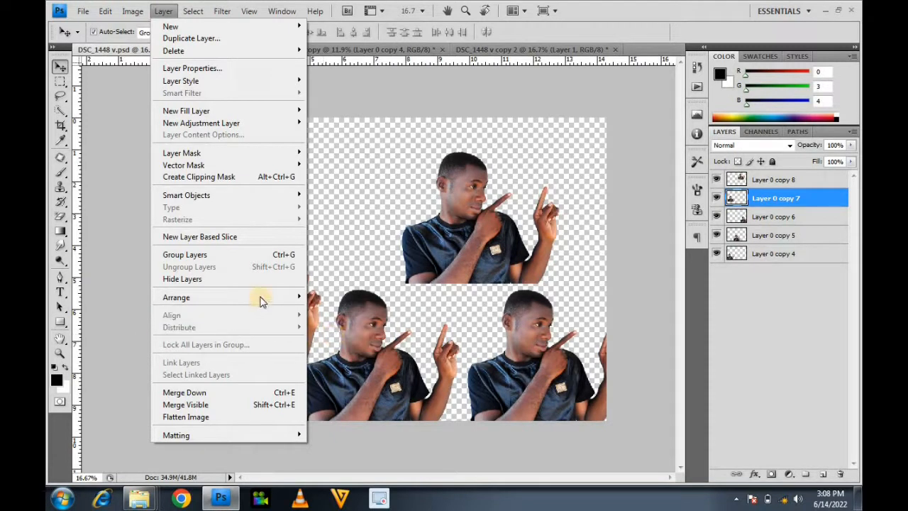
{"action": "mouse_move", "coordinate": [260, 295]}
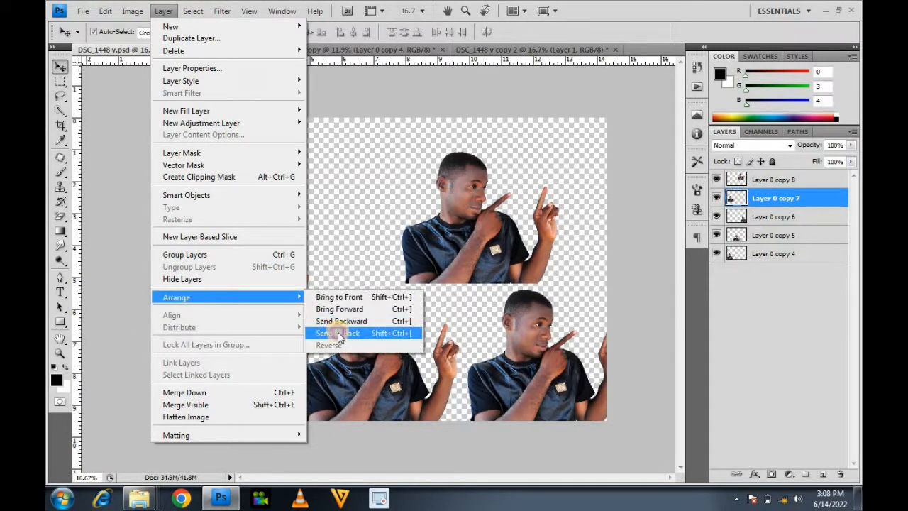
{"action": "left_click", "coordinate": [339, 333]}
{"action": "left_click_drag", "start_coordinate": [219, 283], "coordinate": [233, 289]}
- Send the bottom-middle figure, Layer 0 copy 5, to the back and position it above and right of the two stacked figures
{"action": "left_click_drag", "start_coordinate": [352, 398], "coordinate": [251, 288]}
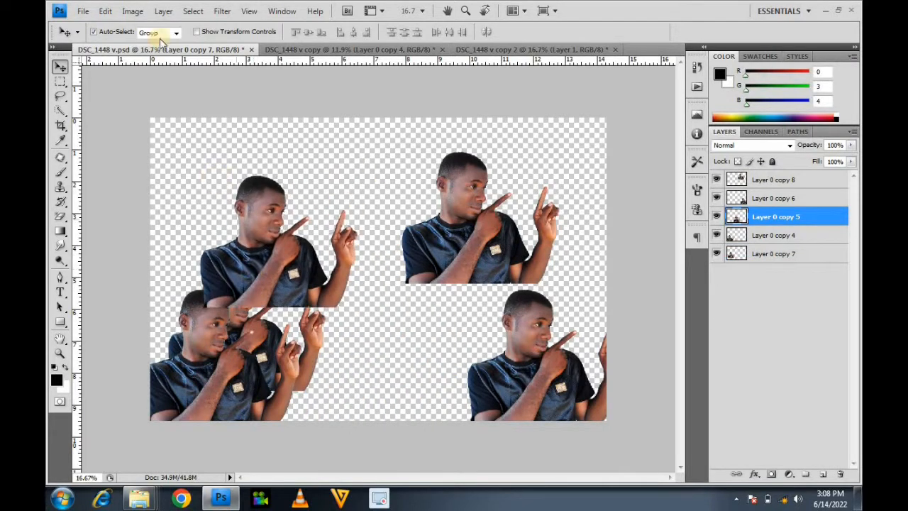
{"action": "left_click", "coordinate": [163, 11]}
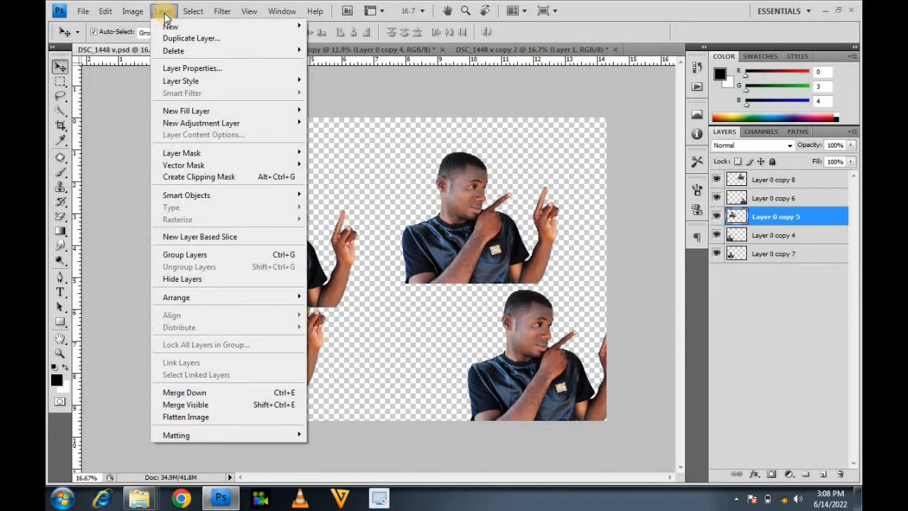
{"action": "mouse_move", "coordinate": [242, 298]}
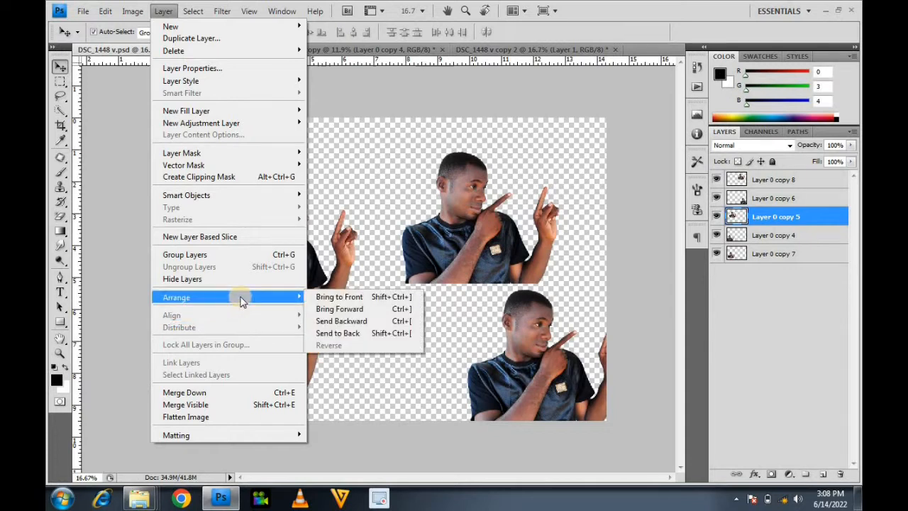
{"action": "left_click", "coordinate": [347, 334]}
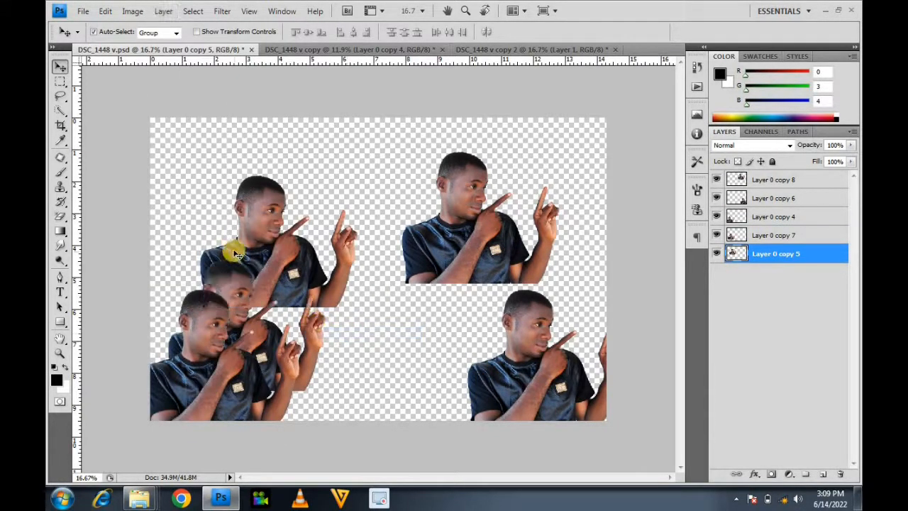
{"action": "left_click_drag", "start_coordinate": [262, 249], "coordinate": [258, 281]}
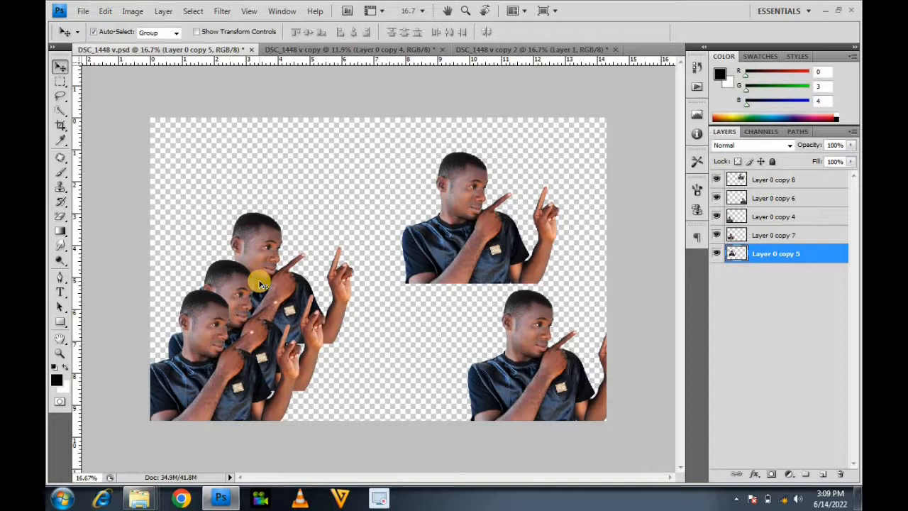
- Move the upper-right figure, Layer 0 copy 8, above the stacked group and send it backward four levels to the bottom of the layer stack
{"action": "left_click_drag", "start_coordinate": [420, 262], "coordinate": [250, 277]}
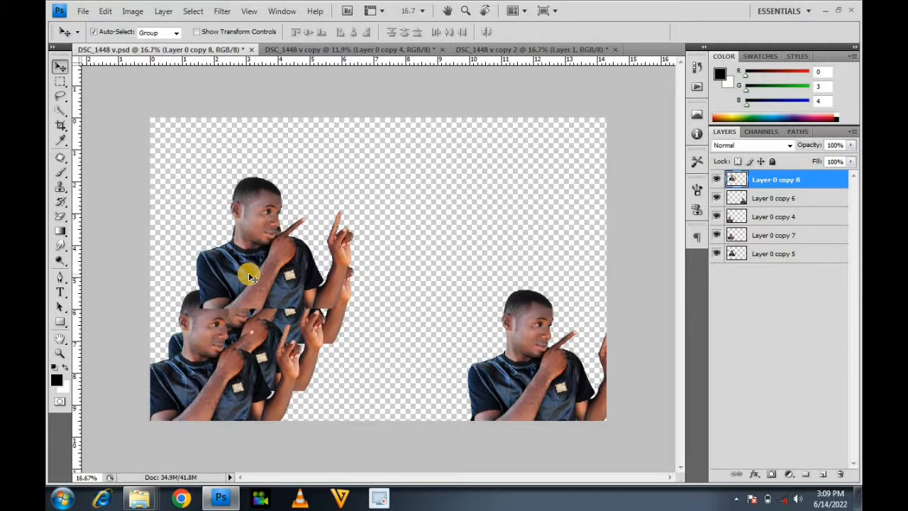
{"action": "key", "text": "ctrl+bracketleft"}
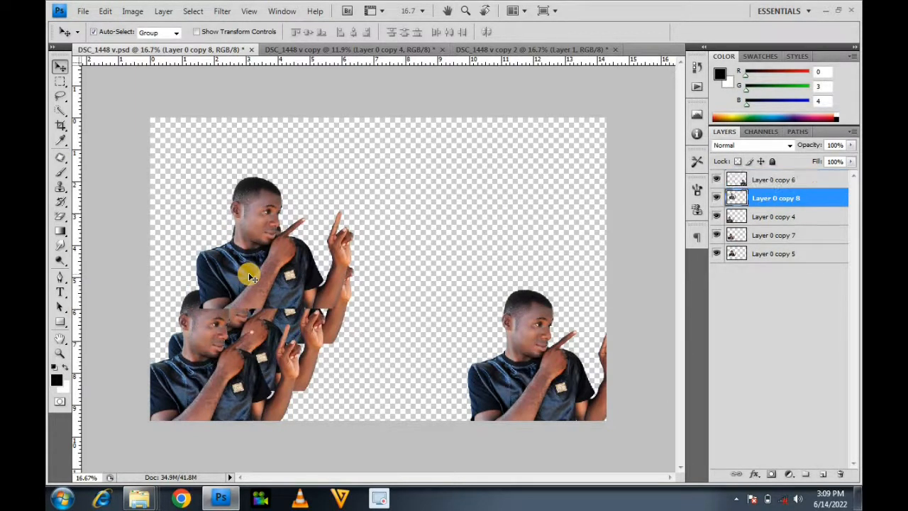
{"action": "key", "text": "ctrl+bracketleft"}
{"action": "key", "text": "ctrl+bracketleft"}
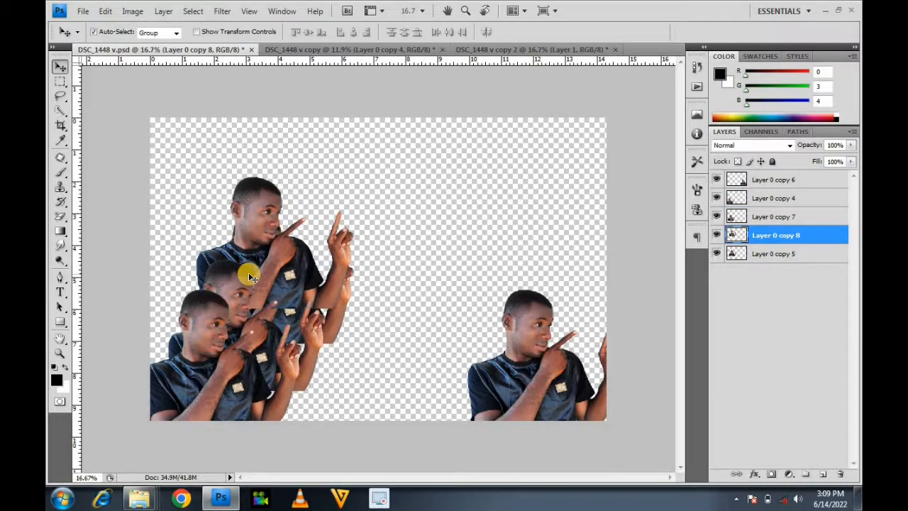
{"action": "key", "text": "ctrl+bracketleft"}
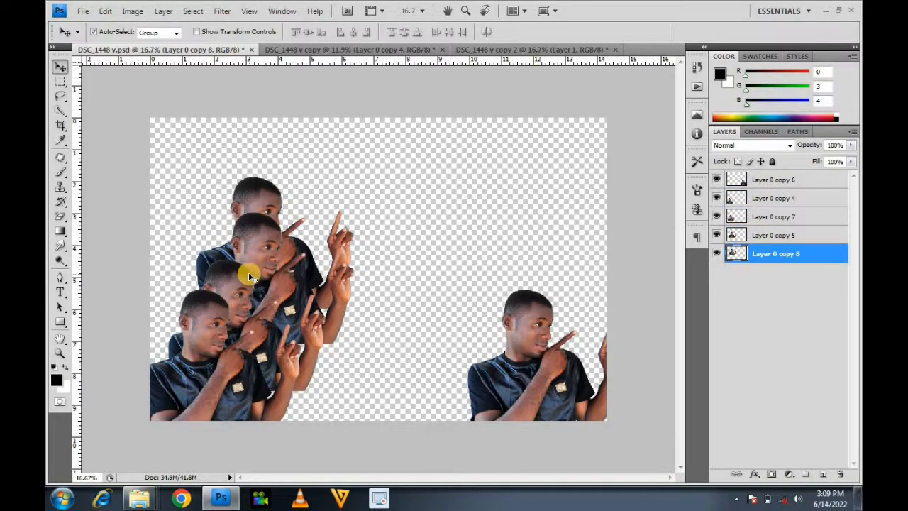
- Shift the topmost stacked figure, Layer 0 copy 8, slightly down and right, and delete the separate lower-right figure, Layer 0 copy 6
{"action": "mouse_move", "coordinate": [276, 207]}
{"action": "left_mouse_down"}
{"action": "mouse_move", "coordinate": [303, 207]}
{"action": "mouse_move", "coordinate": [277, 211]}
{"action": "mouse_move", "coordinate": [288, 198]}
{"action": "left_mouse_up"}
{"action": "left_click", "coordinate": [540, 389]}
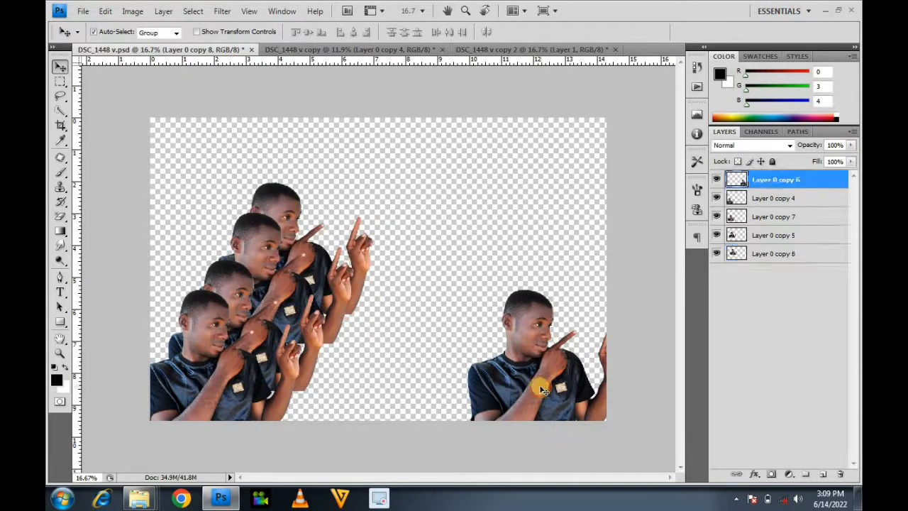
{"action": "key", "text": "Delete"}
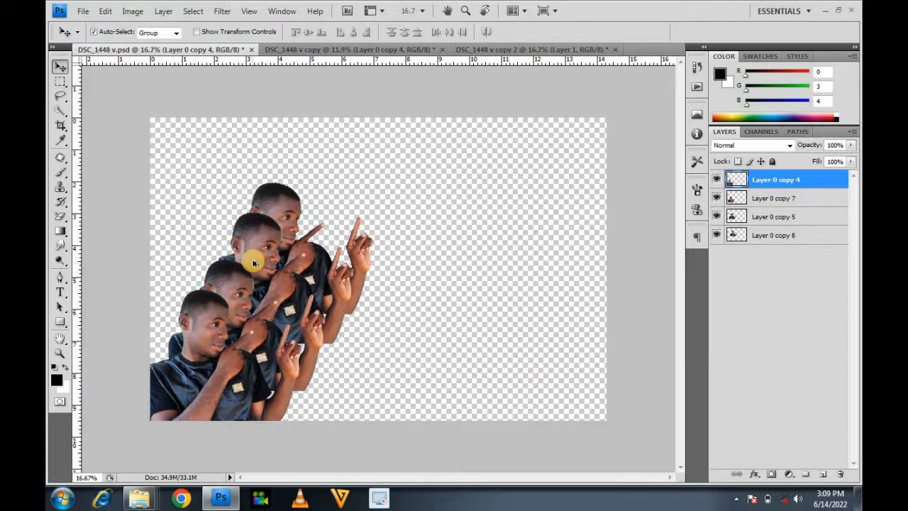
- Fine-tune the positions of the stacked figures so they form an evenly spaced diagonal rising to the right
{"action": "key", "text": "ctrl+plus"}
{"action": "scroll", "coordinate": [254, 262], "scroll_direction": "up", "scroll_amount": 1}
{"action": "scroll", "coordinate": [254, 263], "scroll_direction": "down", "scroll_amount": 2}
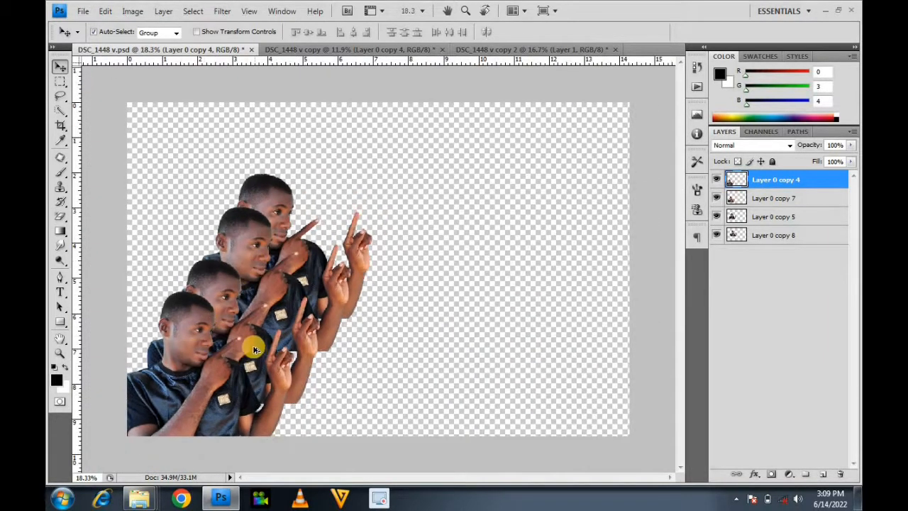
{"action": "scroll", "coordinate": [239, 346], "scroll_direction": "up", "scroll_amount": 4}
{"action": "scroll", "coordinate": [240, 346], "scroll_direction": "up", "scroll_amount": 3}
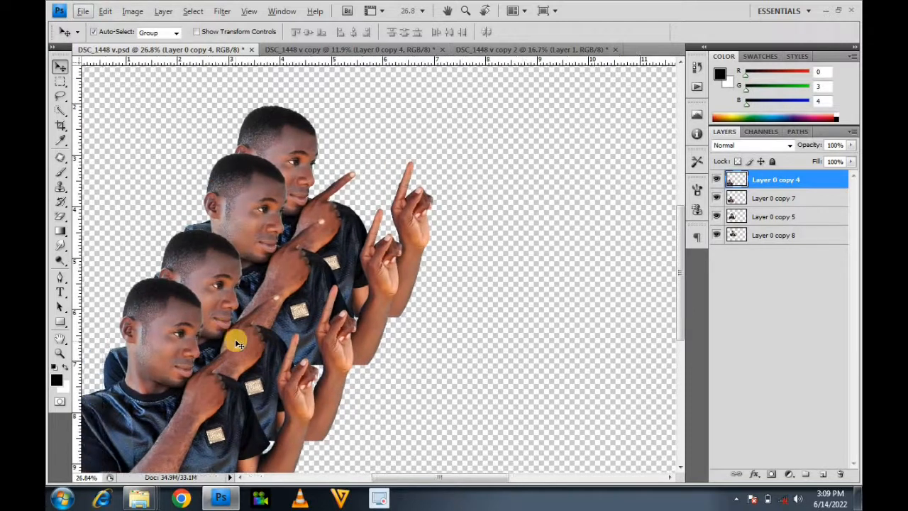
{"action": "scroll", "coordinate": [289, 315], "scroll_direction": "up", "scroll_amount": 1}
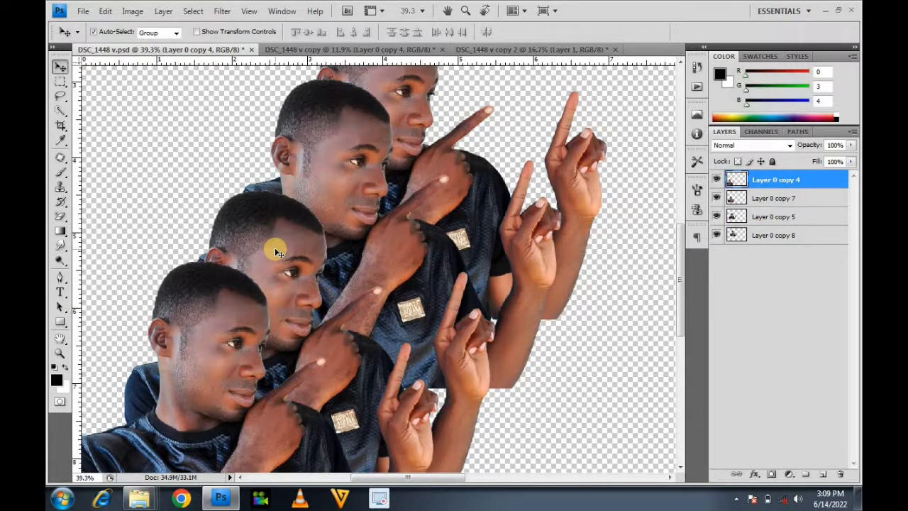
{"action": "left_click_drag", "start_coordinate": [308, 150], "coordinate": [310, 171]}
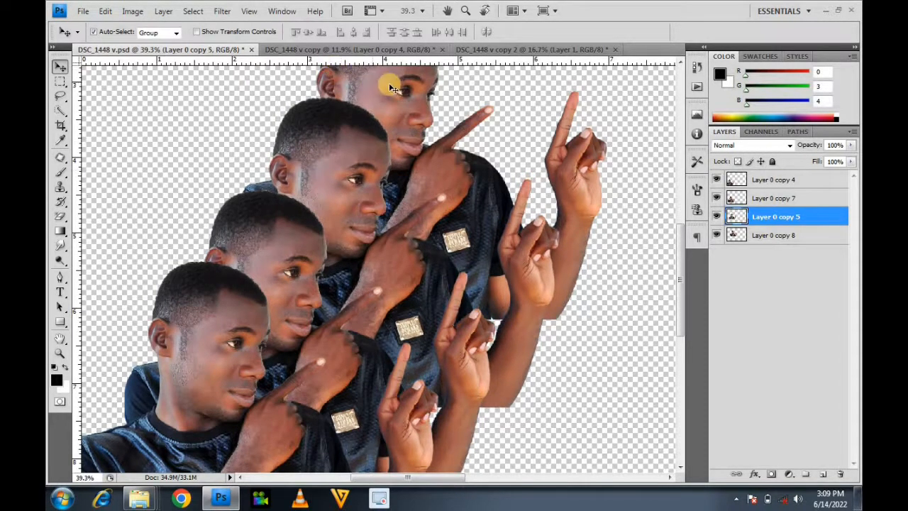
{"action": "scroll", "coordinate": [392, 85], "scroll_direction": "up", "scroll_amount": 2}
{"action": "mouse_move", "coordinate": [396, 86]}
{"action": "left_mouse_down"}
{"action": "mouse_move", "coordinate": [395, 112]}
{"action": "mouse_move", "coordinate": [400, 95]}
{"action": "left_mouse_up"}
{"action": "left_click_drag", "start_coordinate": [265, 293], "coordinate": [277, 273]}
{"action": "left_click_drag", "start_coordinate": [314, 196], "coordinate": [330, 186]}
{"action": "left_click_drag", "start_coordinate": [384, 115], "coordinate": [391, 107]}
- Select all four figure layers and place a duplicate of the whole group to the right of the originals
{"action": "scroll", "coordinate": [381, 105], "scroll_direction": "down", "scroll_amount": 3}
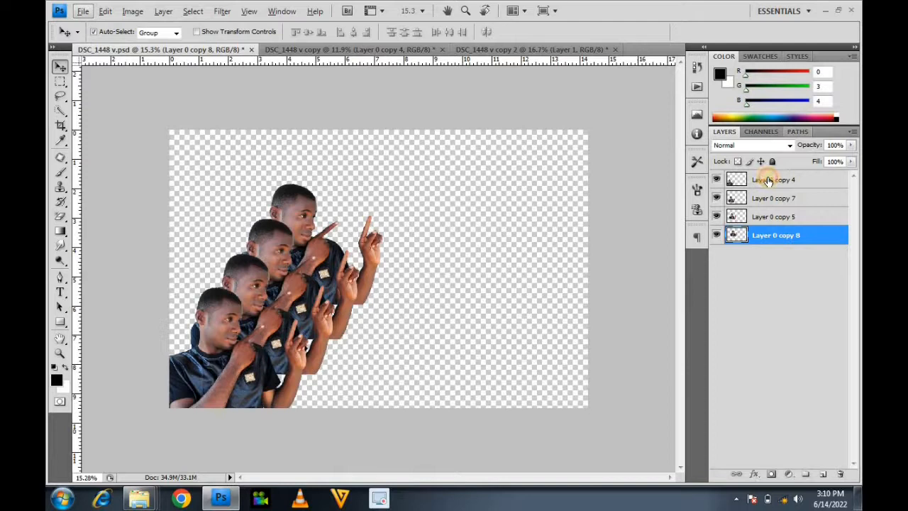
{"action": "left_click", "coordinate": [767, 181], "text": "shift"}
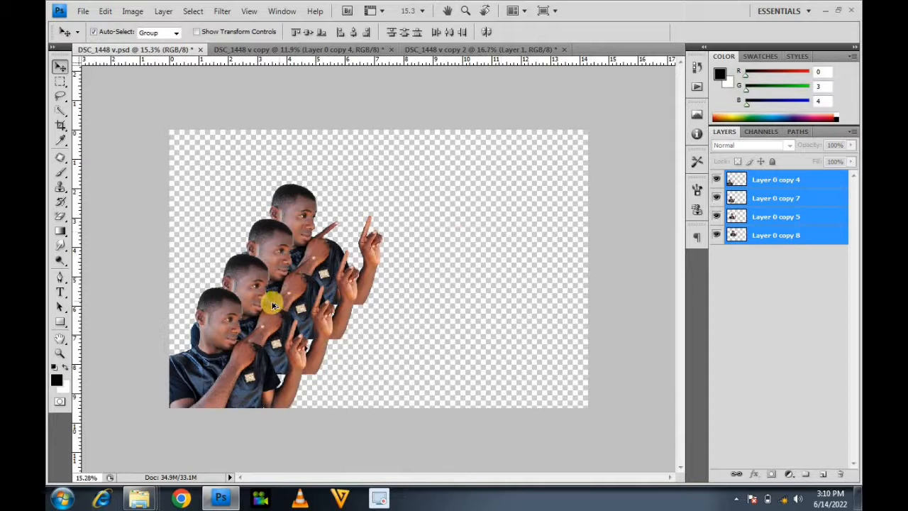
{"action": "left_click_drag", "start_coordinate": [273, 305], "coordinate": [439, 307]}
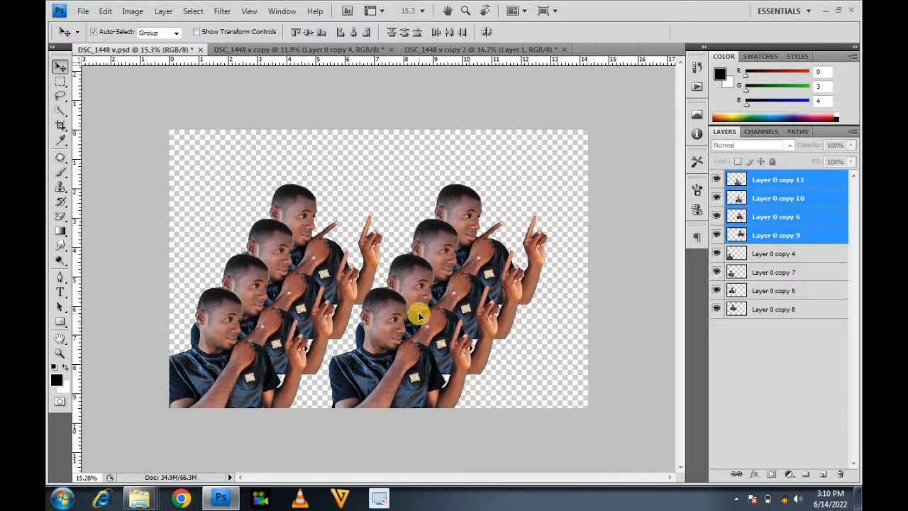
- Flip the duplicated group horizontally and move it against the canvas's right edge, mirroring the left group
{"action": "key", "text": "ctrl+t"}
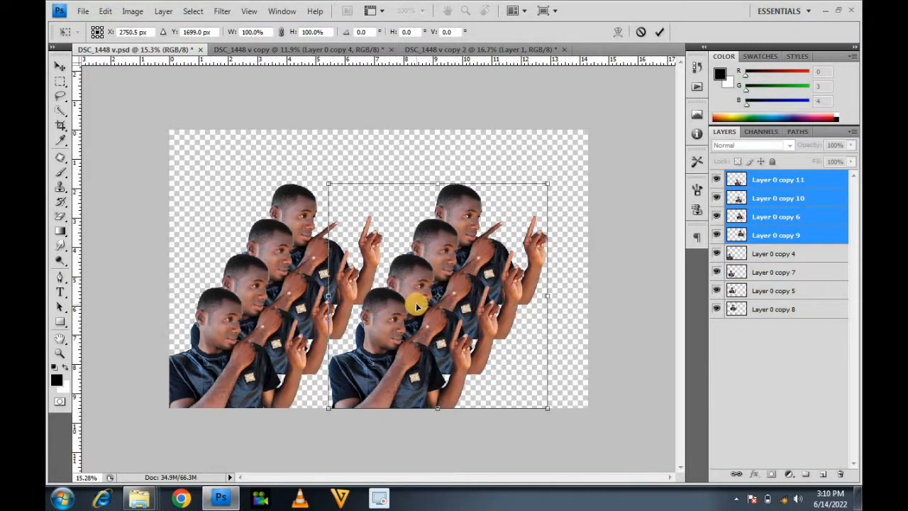
{"action": "right_click", "coordinate": [442, 265]}
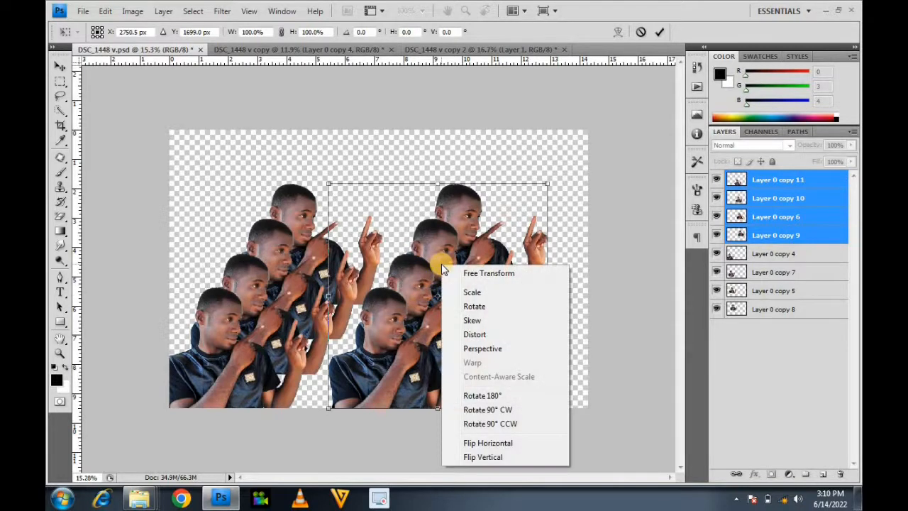
{"action": "left_click", "coordinate": [487, 444]}
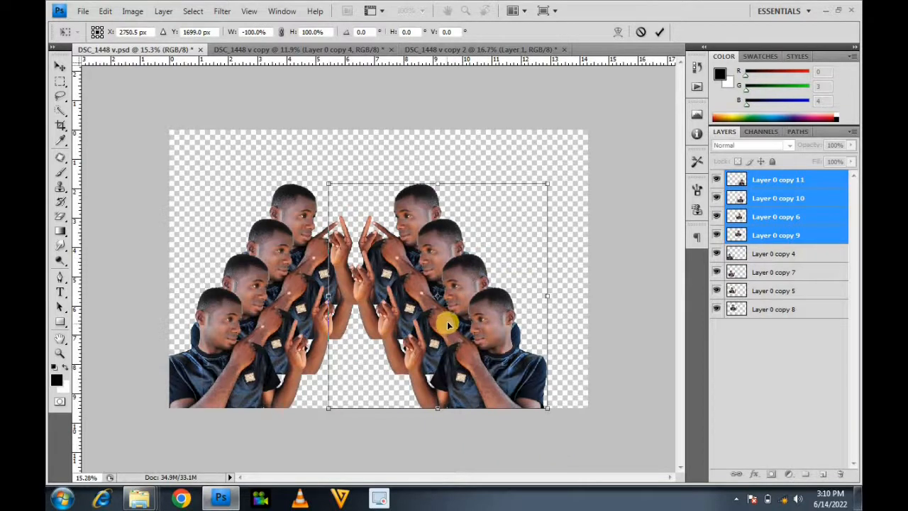
{"action": "left_click_drag", "start_coordinate": [448, 308], "coordinate": [491, 315]}
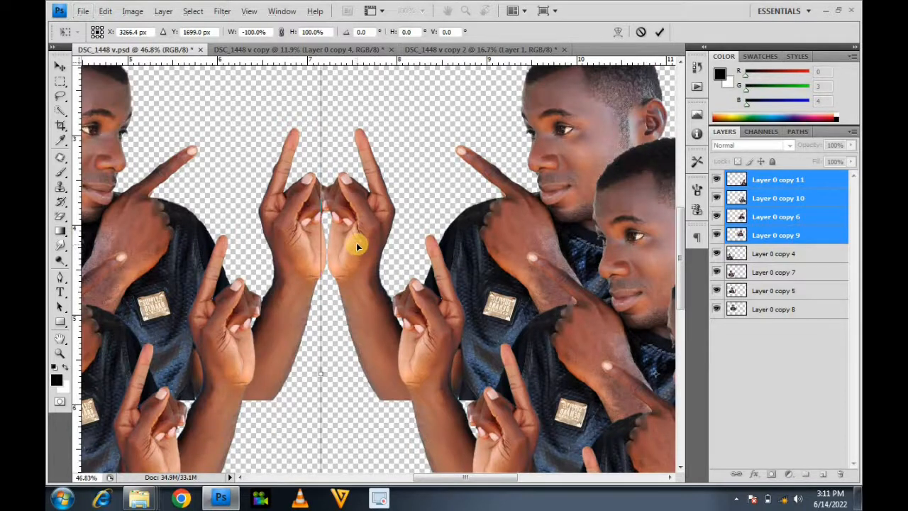
{"action": "key", "text": "Return"}
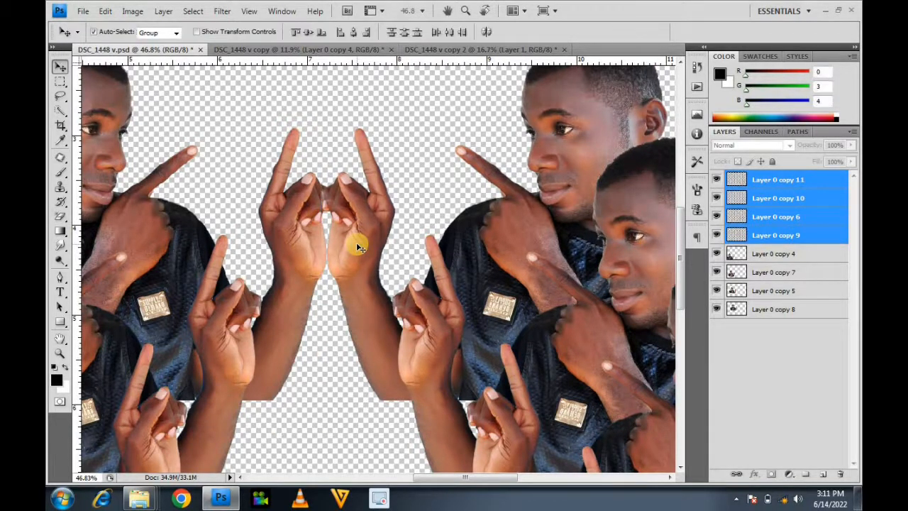
{"action": "scroll", "coordinate": [352, 235], "scroll_direction": "down", "scroll_amount": 1}
{"action": "scroll", "coordinate": [352, 235], "scroll_direction": "down", "scroll_amount": 10}
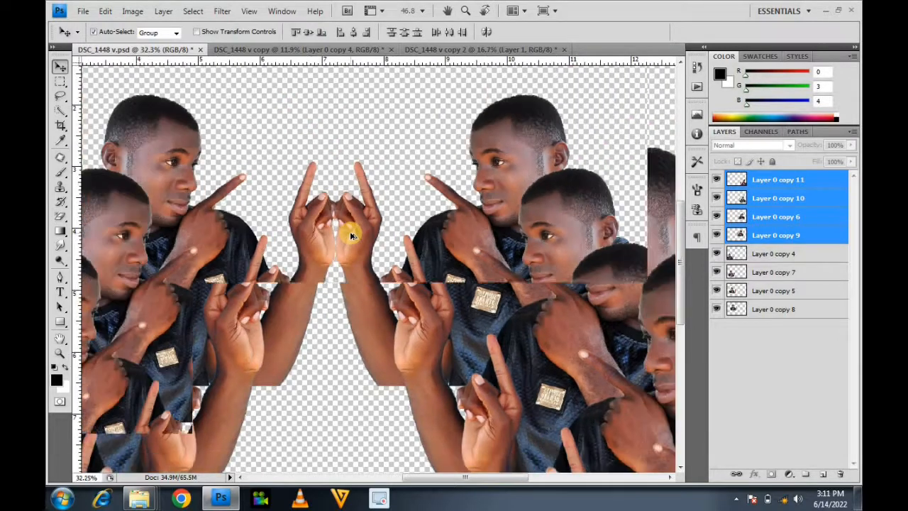
{"action": "scroll", "coordinate": [352, 235], "scroll_direction": "down", "scroll_amount": 1}
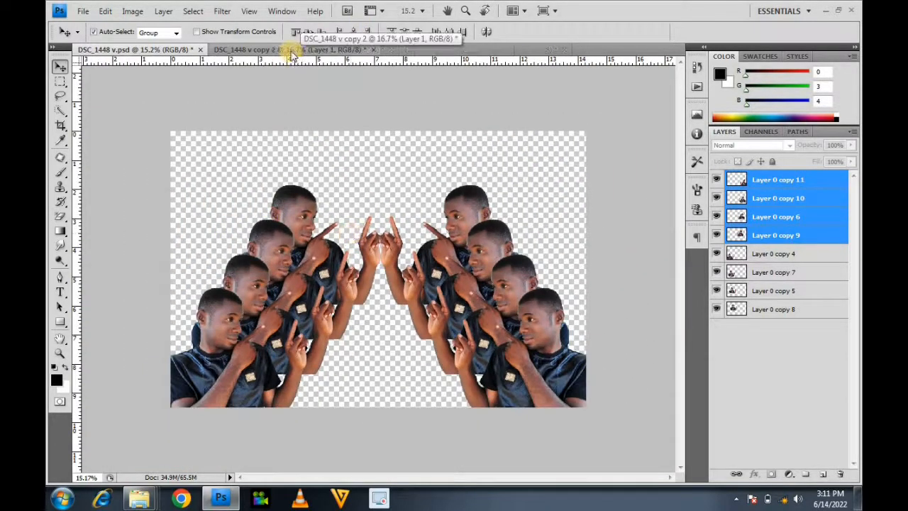
- Copy the smiling figure from DSC_1448 v copy 2 into DSC_1448 v.psd and place it at the bottom centre between the two groups
{"action": "left_click", "coordinate": [291, 53]}
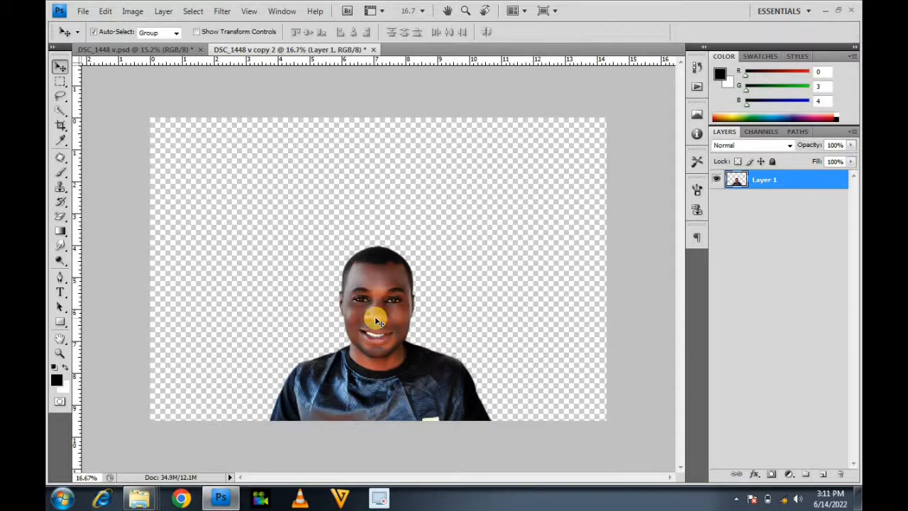
{"action": "left_click_drag", "start_coordinate": [375, 316], "coordinate": [335, 284]}
{"action": "left_click_drag", "start_coordinate": [377, 338], "coordinate": [371, 323]}
{"action": "mouse_move", "coordinate": [537, 362]}
{"action": "left_mouse_down"}
{"action": "mouse_move", "coordinate": [533, 342]}
{"action": "mouse_move", "coordinate": [540, 350]}
{"action": "left_mouse_up"}
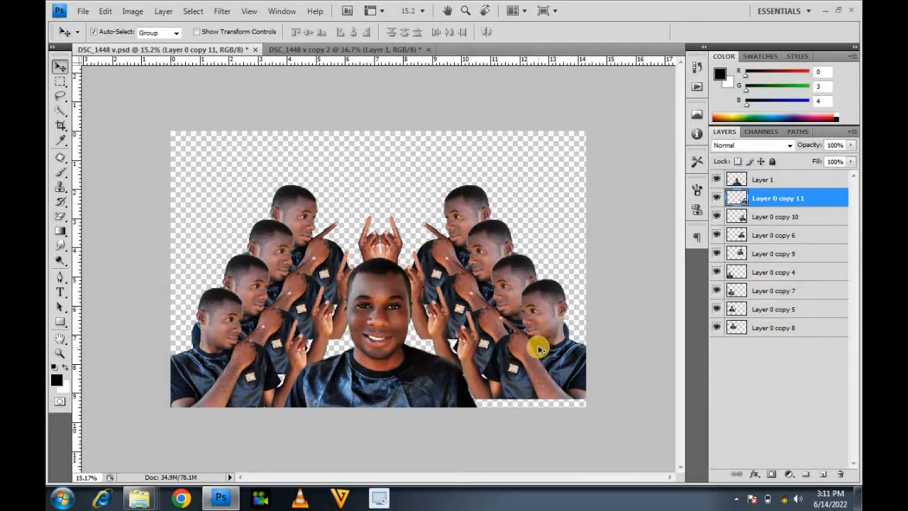
{"action": "key", "text": "ctrl+z"}
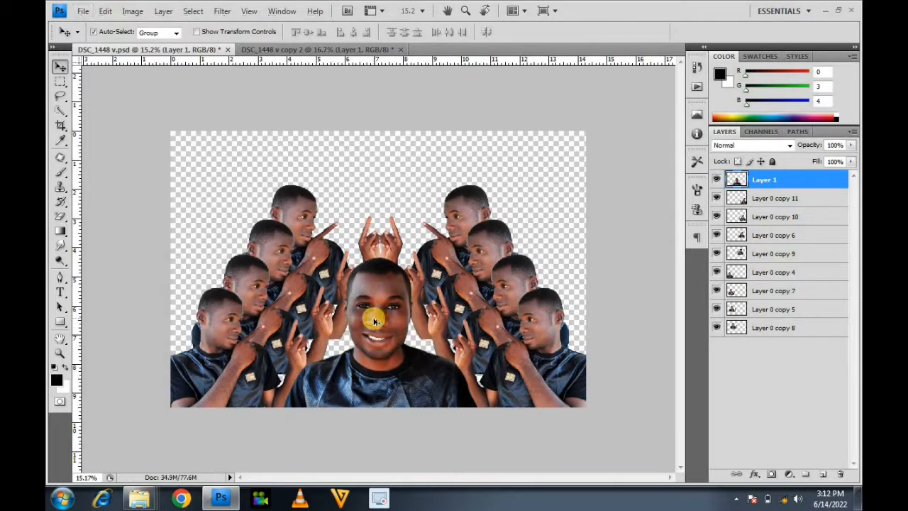
- Duplicate the smiling figure into the upper-left corner, scaling the copy to 64.5% and keeping its shoulders inside the canvas
{"action": "left_click_drag", "start_coordinate": [374, 322], "coordinate": [216, 186]}
{"action": "key", "text": "ctrl+j"}
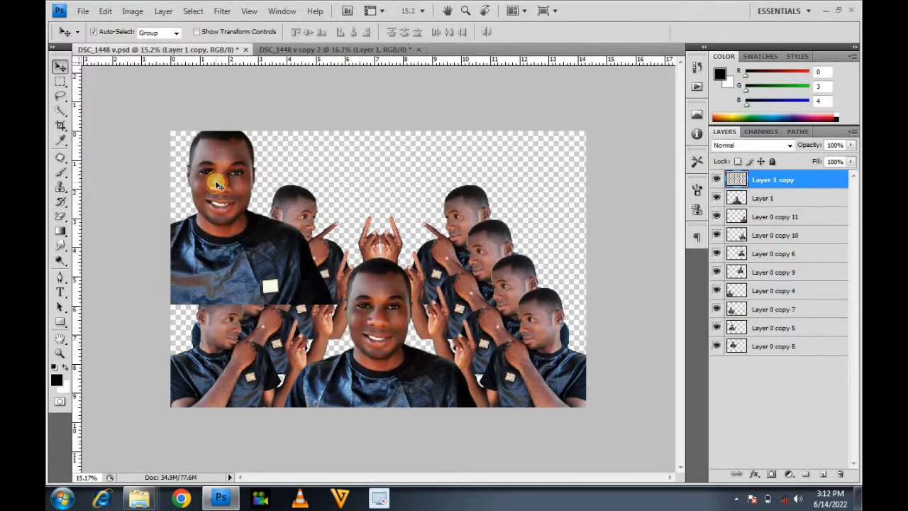
{"action": "key", "text": "ctrl+t"}
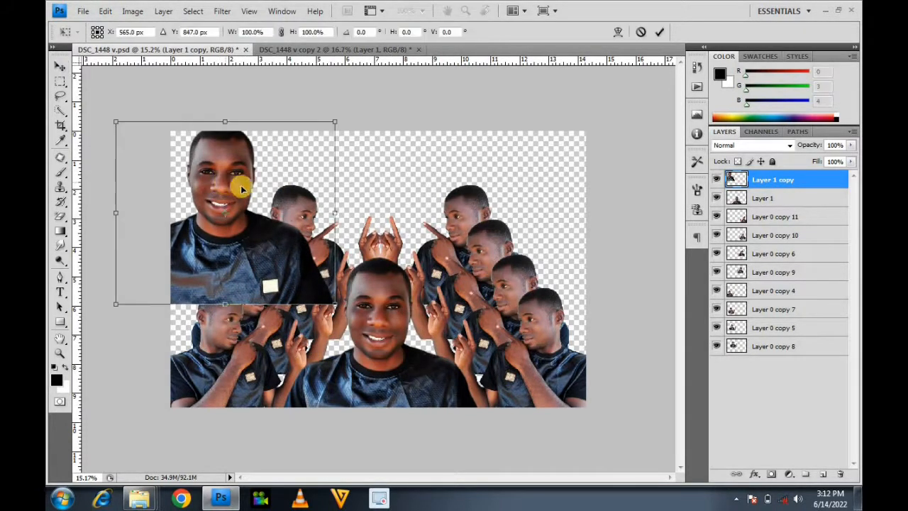
{"action": "left_click_drag", "start_coordinate": [293, 255], "coordinate": [265, 213]}
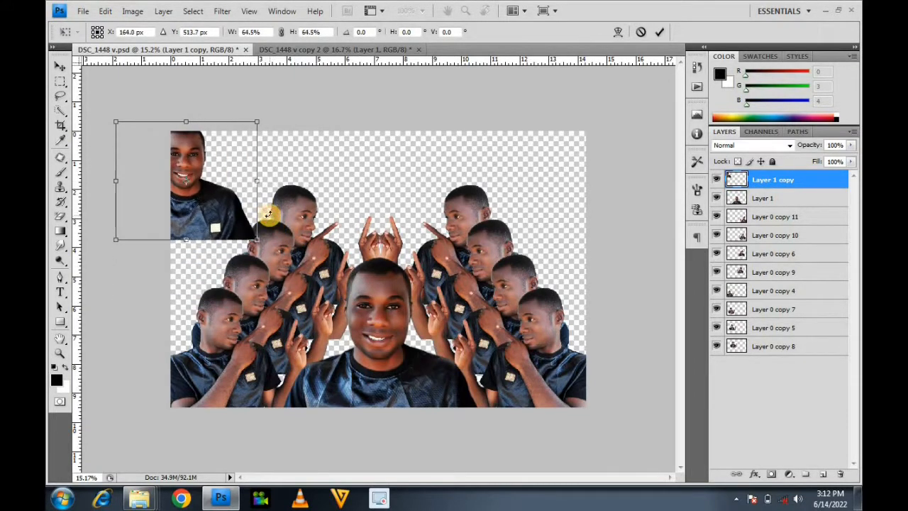
{"action": "double_click", "coordinate": [211, 204]}
{"action": "left_click_drag", "start_coordinate": [212, 203], "coordinate": [250, 200]}
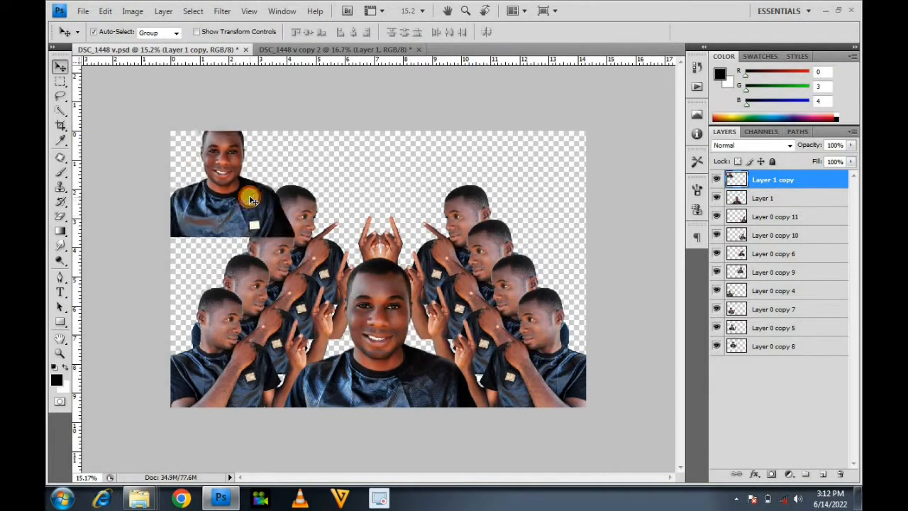
- Send Layer 1 copy to the bottom of the layer stack and move it slightly down so its whole head is inside the canvas
{"action": "key", "text": "ctrl+bracketleft"}
{"action": "key", "text": "ctrl+bracketleft"}
{"action": "key", "text": "ctrl+bracketleft"}
{"action": "key", "text": "ctrl+bracketleft"}
{"action": "key", "text": "ctrl+bracketleft"}
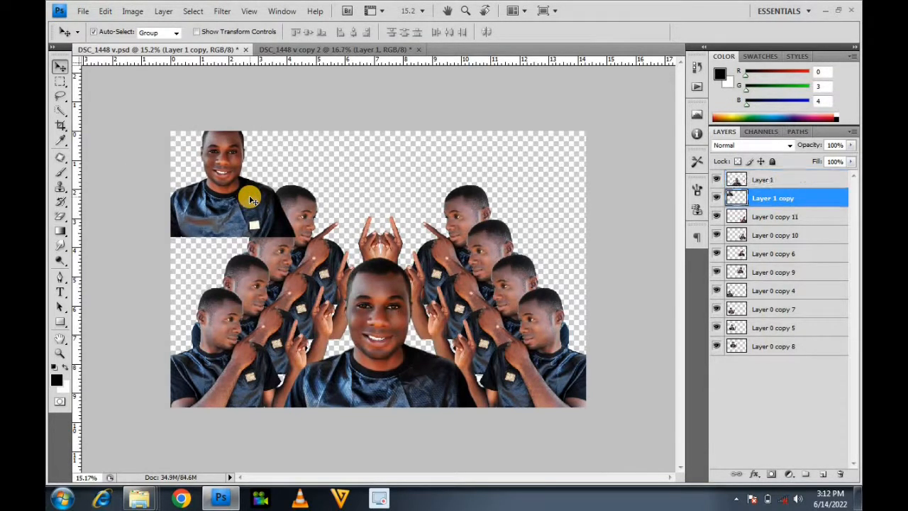
{"action": "key", "text": "ctrl+bracketleft"}
{"action": "key", "text": "ctrl+bracketleft"}
{"action": "key", "text": "ctrl+bracketleft"}
{"action": "key", "text": "ctrl+bracketleft"}
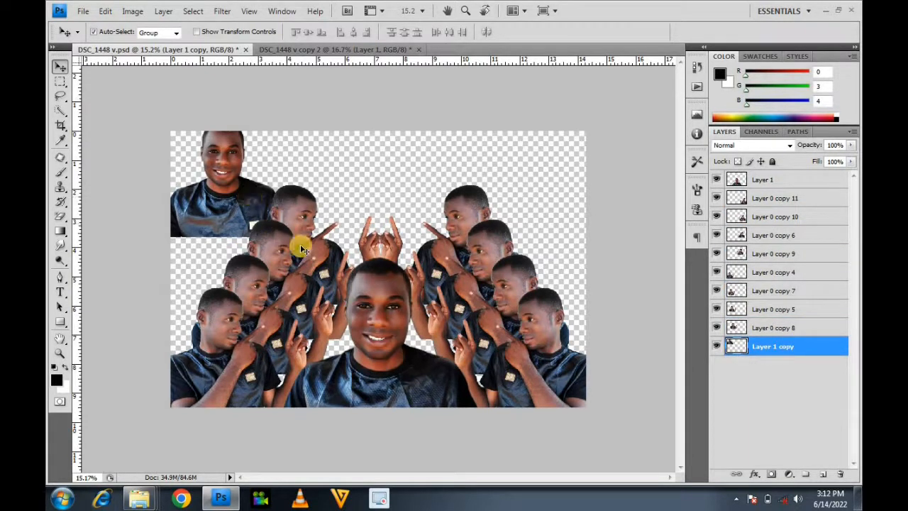
{"action": "left_click_drag", "start_coordinate": [238, 199], "coordinate": [242, 215]}
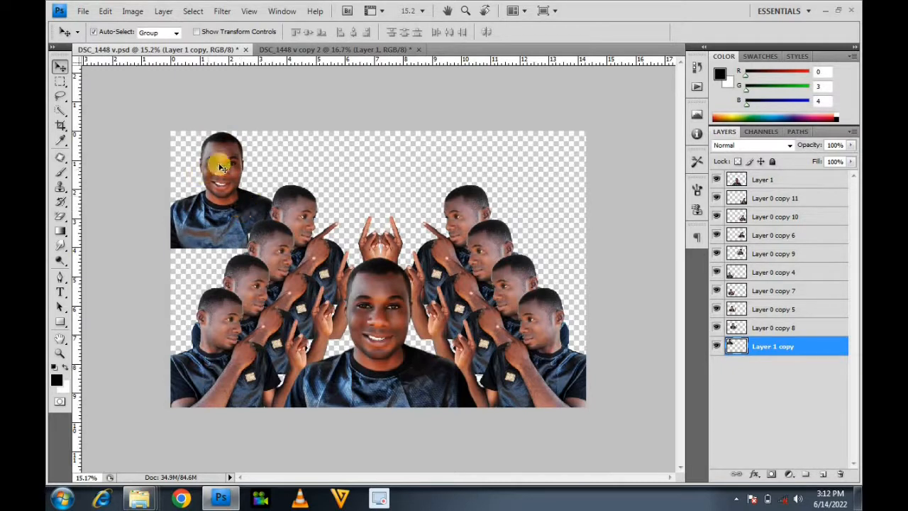
- Lower the opacity of Layer 1 copy to 37%
{"action": "left_click", "coordinate": [851, 145]}
{"action": "left_click_drag", "start_coordinate": [851, 162], "coordinate": [814, 161]}
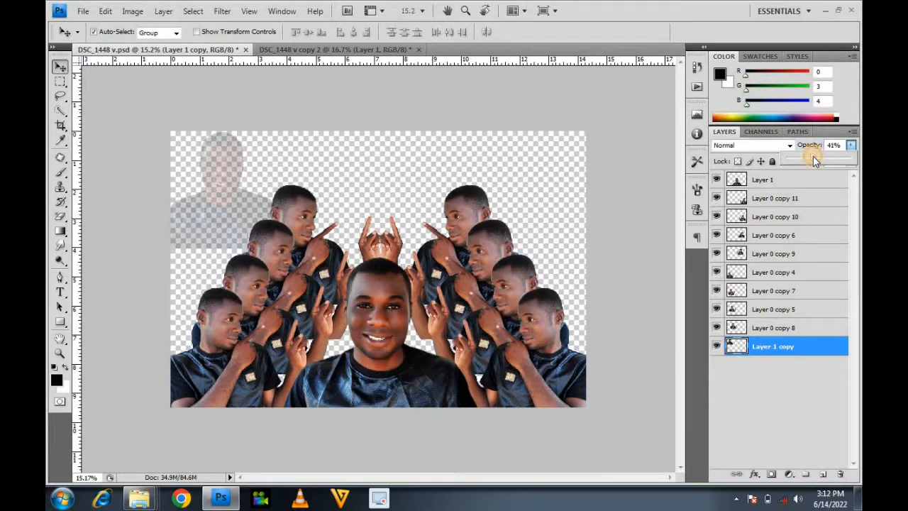
{"action": "left_click_drag", "start_coordinate": [815, 161], "coordinate": [810, 161]}
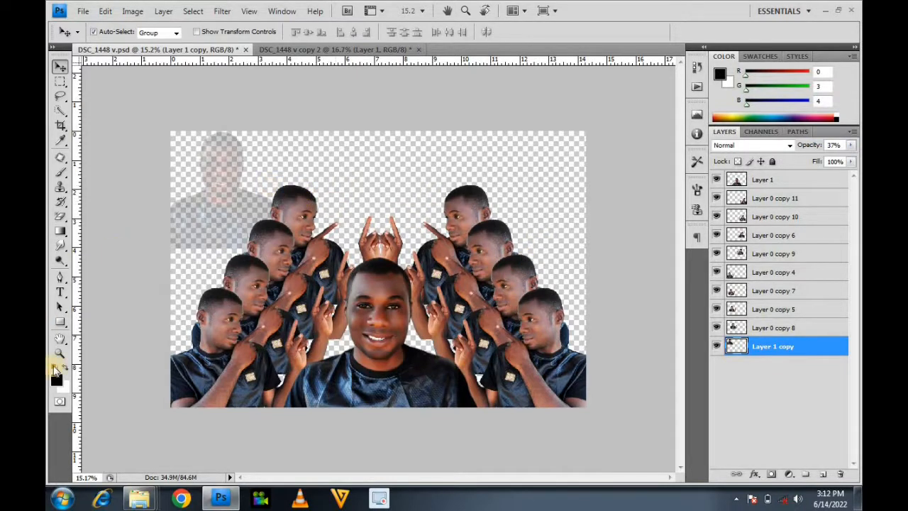
- Draw a black rectangle shape covering the entire canvas and send it below Layer 1 copy as the background
{"action": "left_click", "coordinate": [61, 322]}
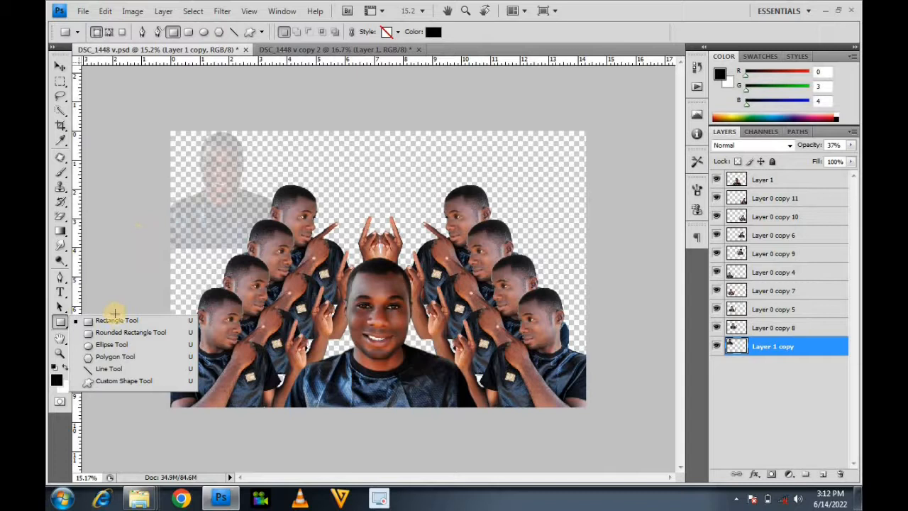
{"action": "left_click", "coordinate": [113, 321]}
{"action": "left_click_drag", "start_coordinate": [147, 108], "coordinate": [596, 424]}
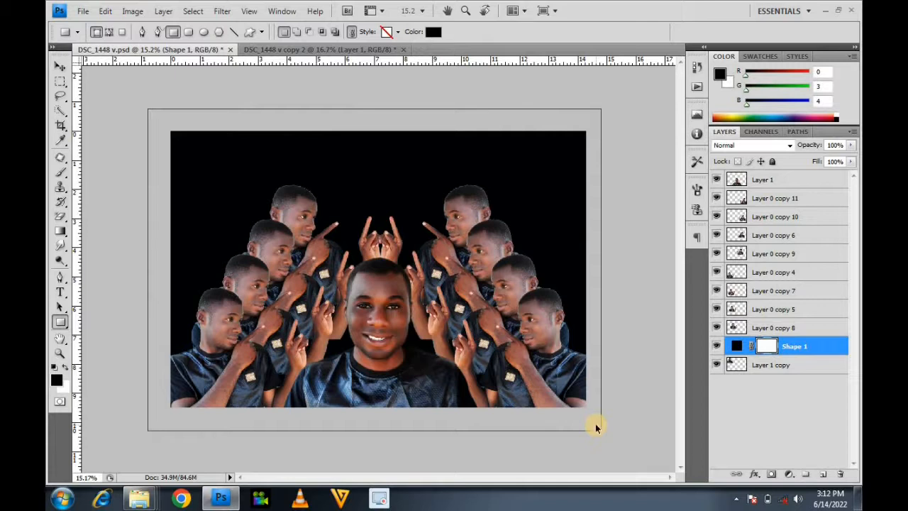
{"action": "key", "text": "ctrl+bracketleft"}
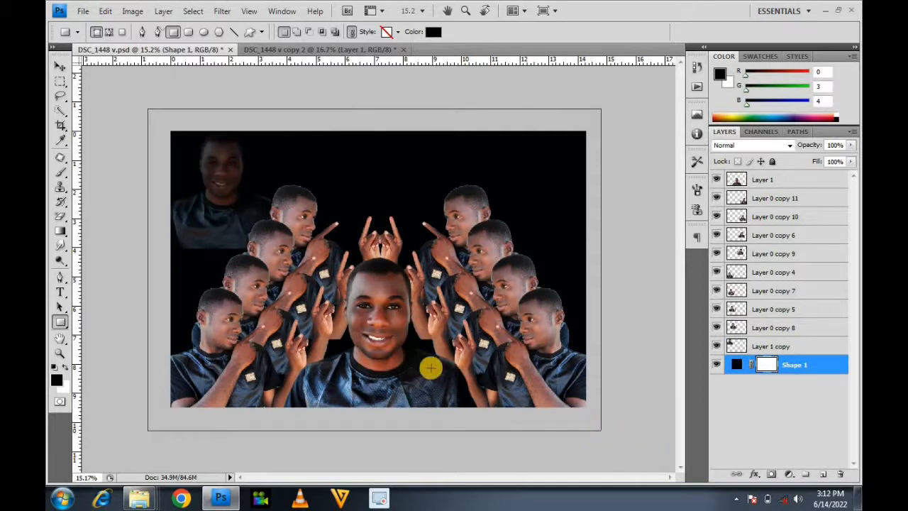
- Try blue 28b2ce, teal 28ceb1 and other fill colours on the Shape 1 background
{"action": "key", "text": "v"}
{"action": "left_click", "coordinate": [210, 167]}
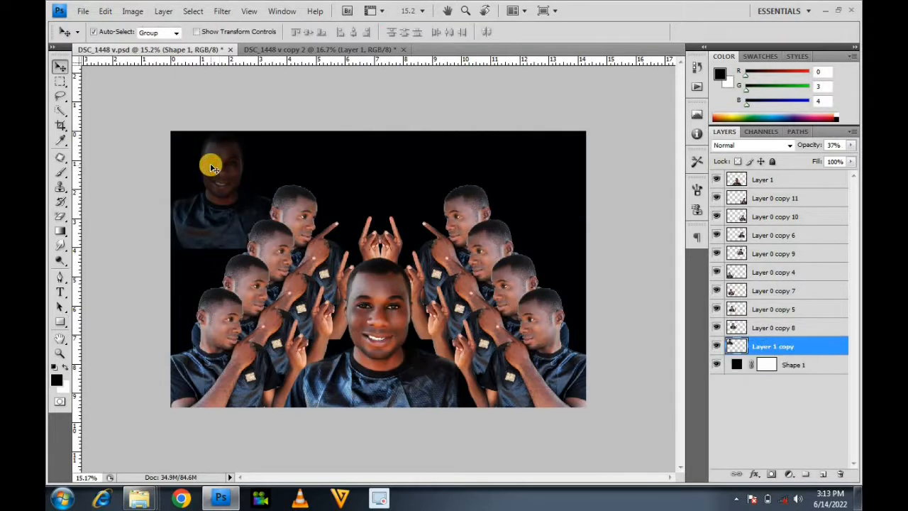
{"action": "left_click", "coordinate": [548, 182]}
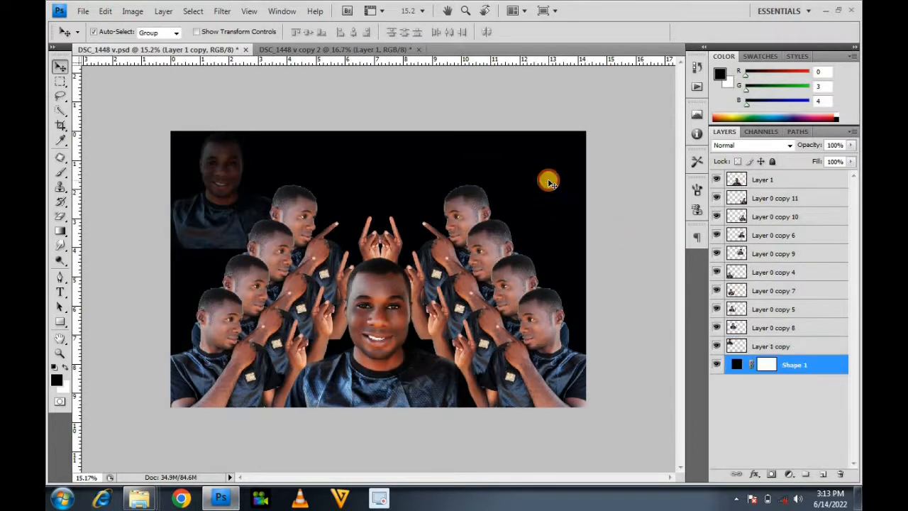
{"action": "left_click", "coordinate": [738, 365]}
{"action": "double_click", "coordinate": [738, 365]}
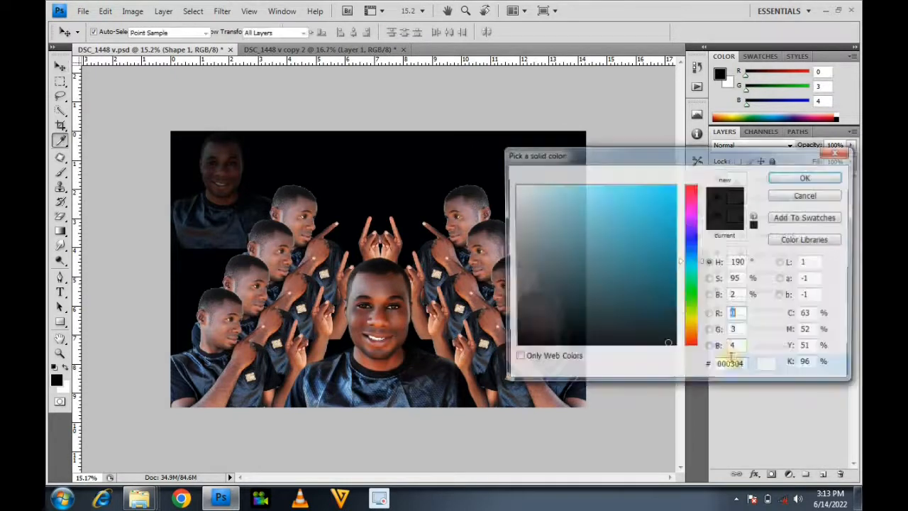
{"action": "left_click", "coordinate": [644, 216]}
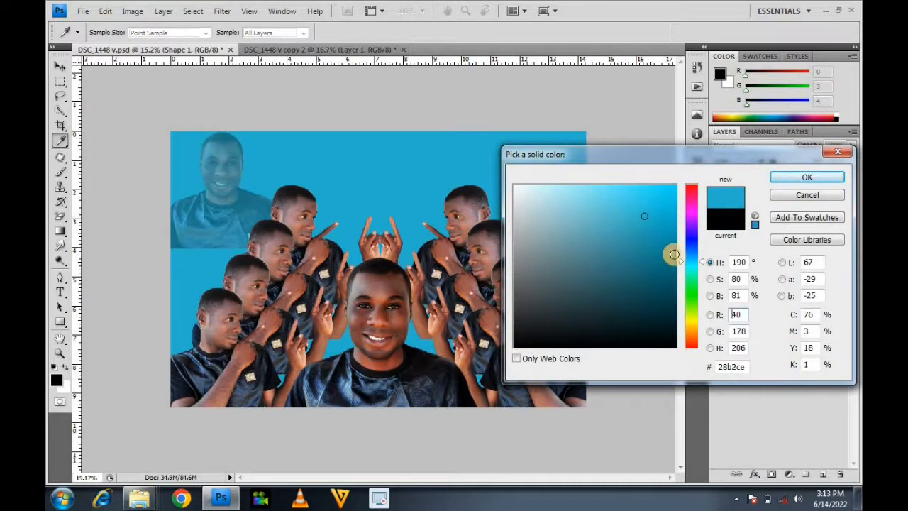
{"action": "left_click", "coordinate": [689, 271]}
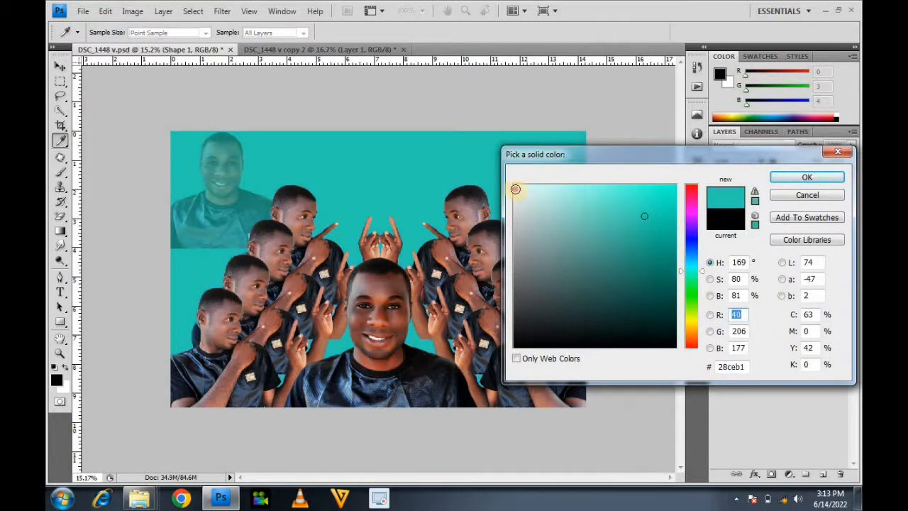
{"action": "left_click", "coordinate": [515, 189]}
{"action": "mouse_move", "coordinate": [514, 187]}
{"action": "left_mouse_down"}
{"action": "mouse_move", "coordinate": [577, 206]}
{"action": "mouse_move", "coordinate": [659, 254]}
{"action": "mouse_move", "coordinate": [663, 284]}
{"action": "left_mouse_up"}
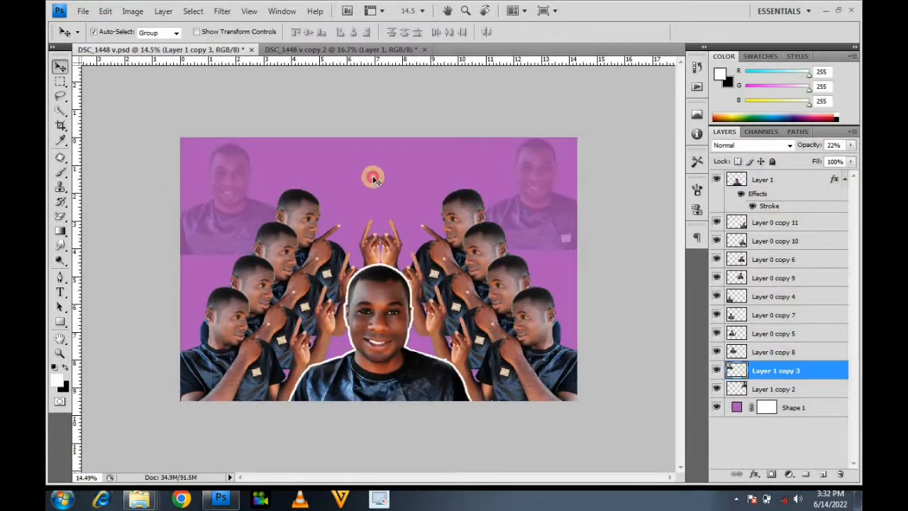
- Set the fill colour of the Shape 1 background to the near-white f5f1f6
{"action": "double_click", "coordinate": [736, 410]}
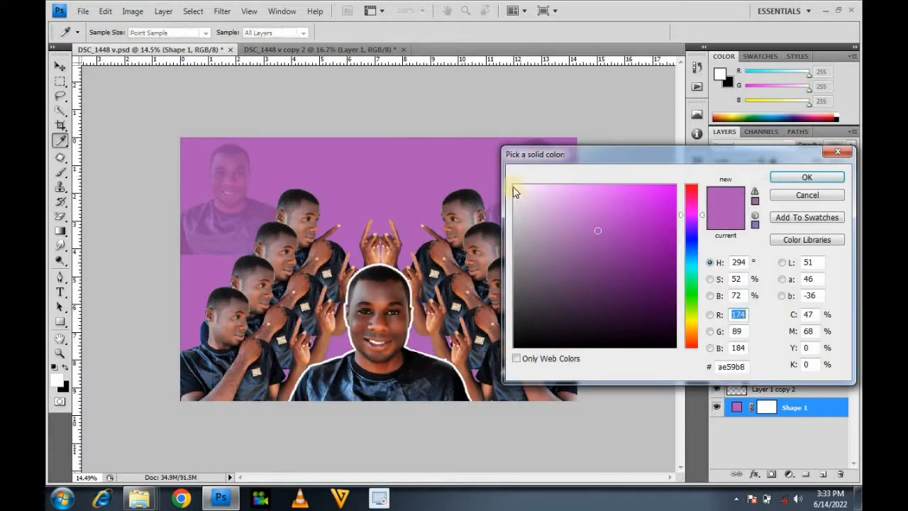
{"action": "left_click", "coordinate": [516, 190]}
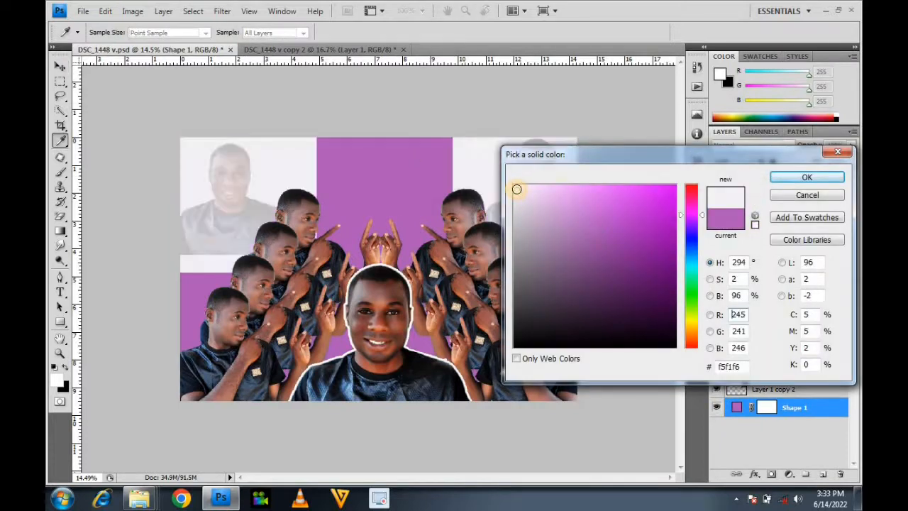
{"action": "left_click", "coordinate": [807, 177]}
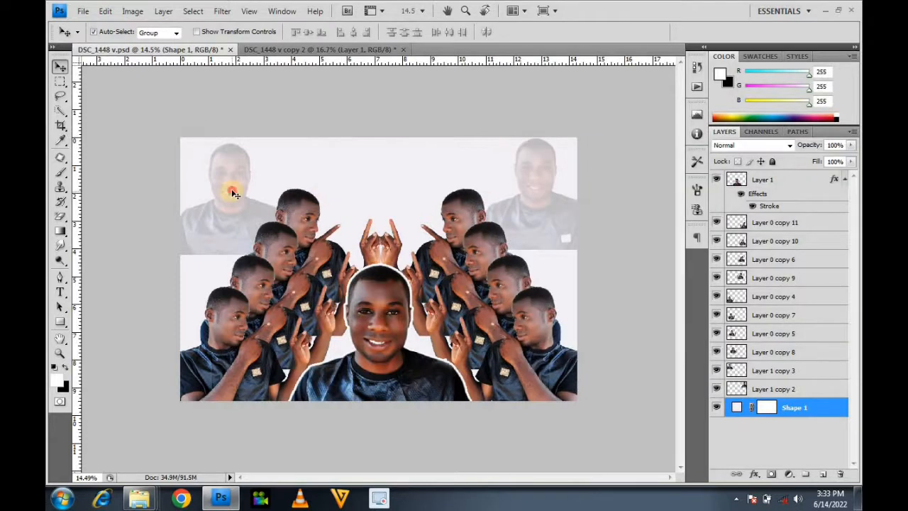
- Add a layer mask to Layer 1 copy 3 and brush black at 90% opacity along the figure's lower edge to fade it out
{"action": "left_click", "coordinate": [234, 193]}
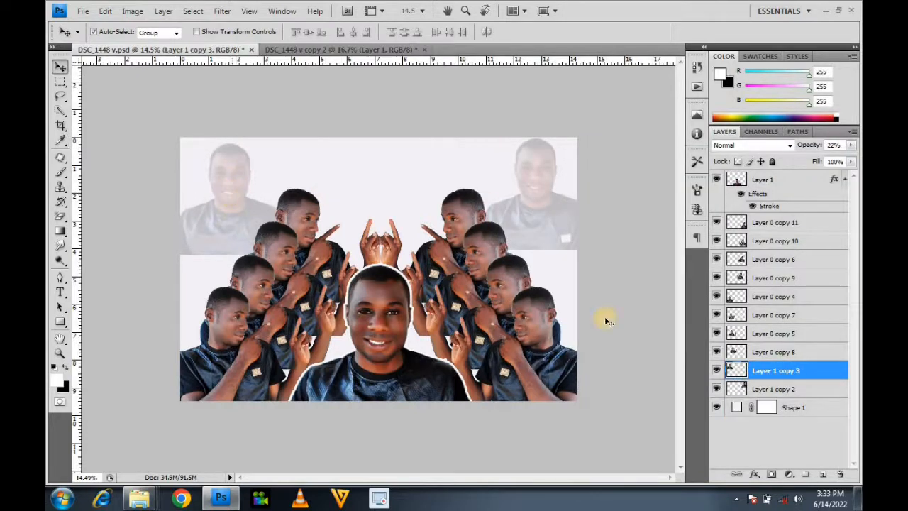
{"action": "left_click", "coordinate": [768, 389]}
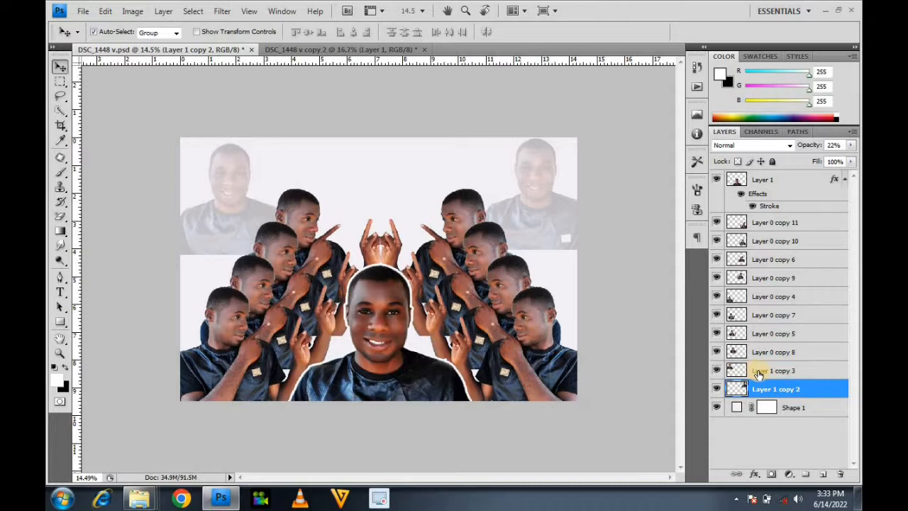
{"action": "left_click", "coordinate": [760, 372]}
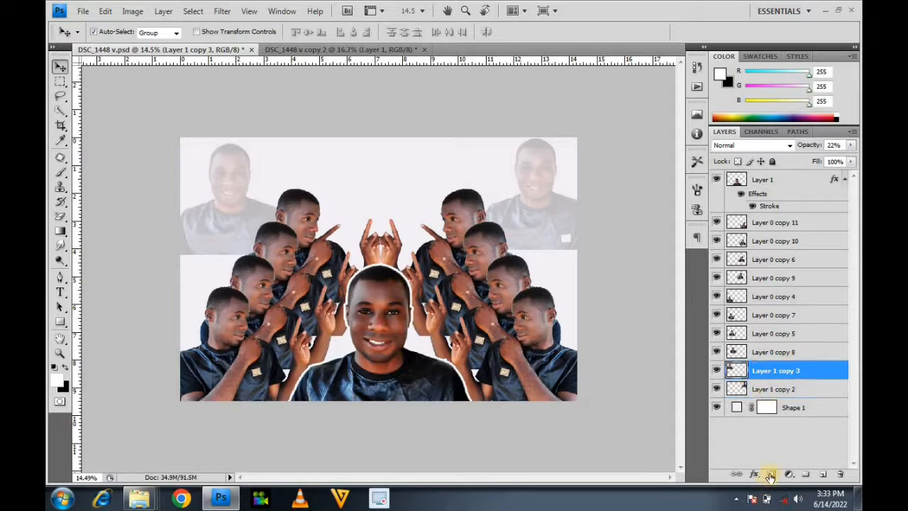
{"action": "left_click", "coordinate": [771, 475]}
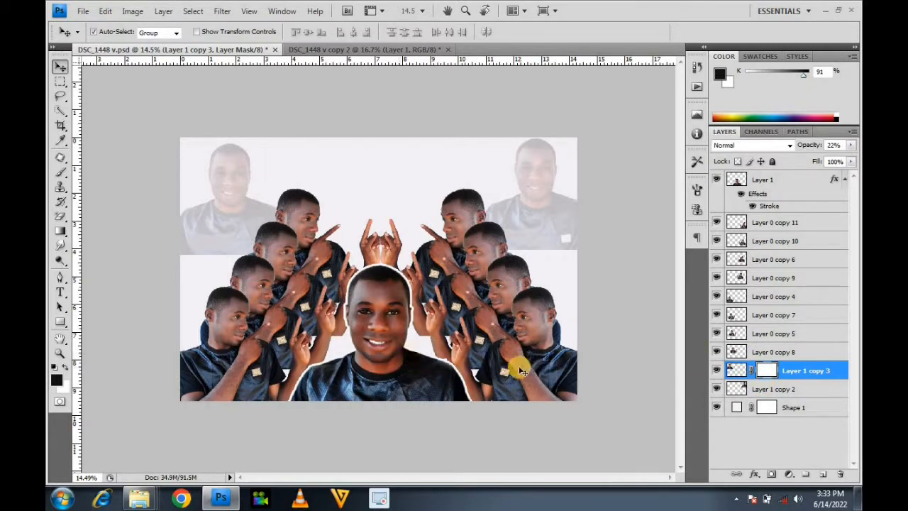
{"action": "key", "text": "b"}
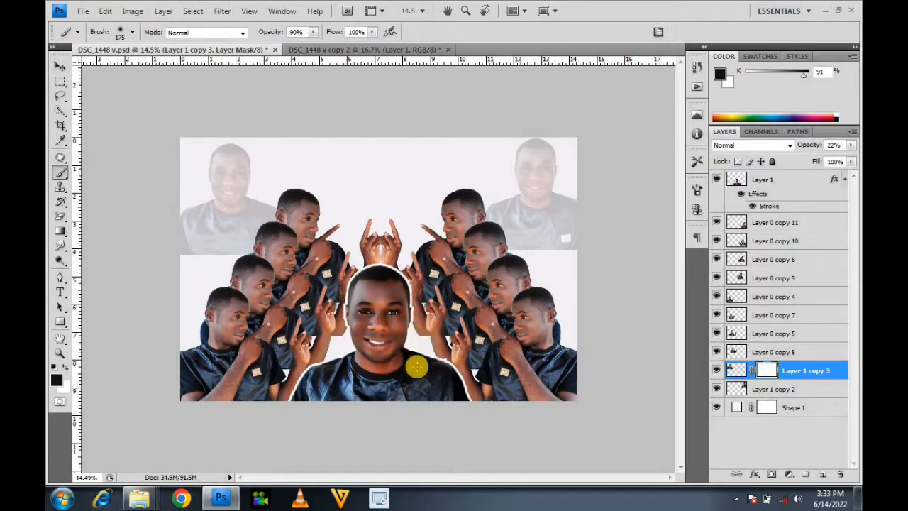
{"action": "mouse_move", "coordinate": [179, 255]}
{"action": "left_mouse_down"}
{"action": "mouse_move", "coordinate": [212, 259]}
{"action": "mouse_move", "coordinate": [175, 251]}
{"action": "mouse_move", "coordinate": [237, 255]}
{"action": "mouse_move", "coordinate": [273, 242]}
{"action": "mouse_move", "coordinate": [237, 255]}
{"action": "mouse_move", "coordinate": [177, 242]}
{"action": "left_mouse_up"}
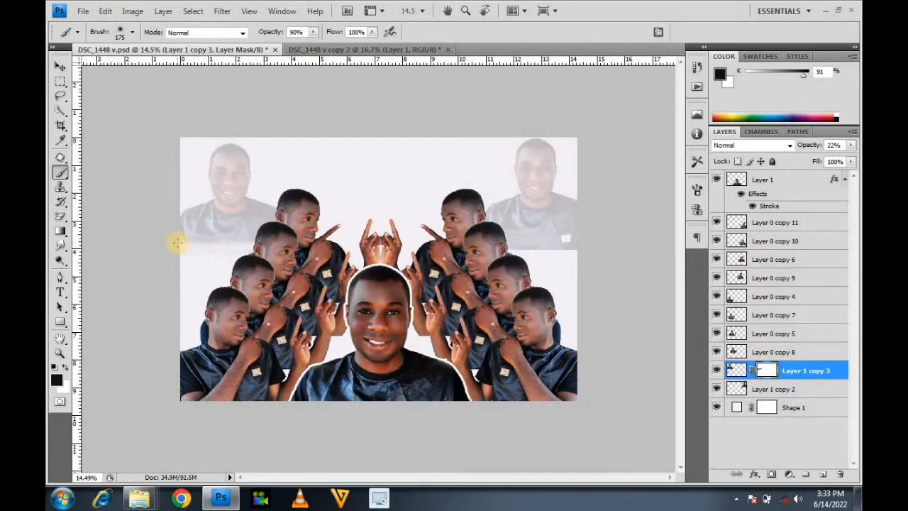
{"action": "scroll", "coordinate": [177, 242], "scroll_direction": "up", "scroll_amount": 2}
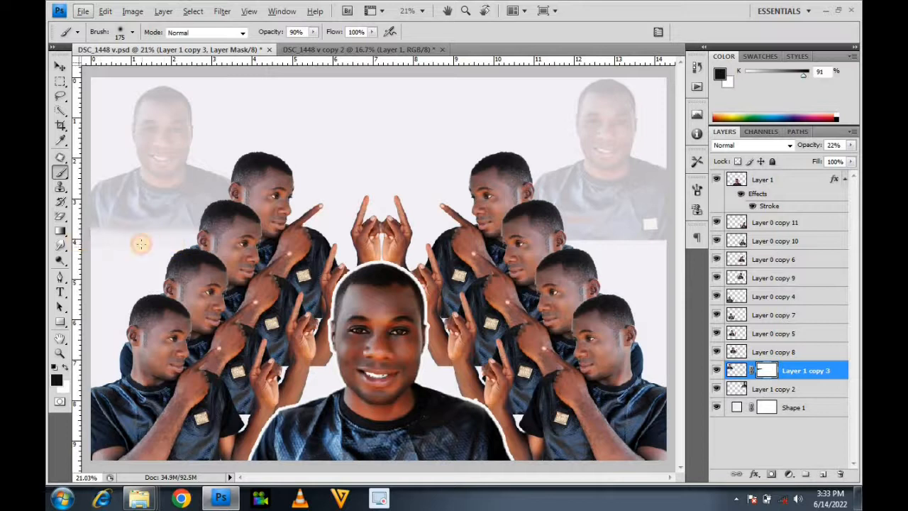
{"action": "scroll", "coordinate": [163, 250], "scroll_direction": "down", "scroll_amount": 2}
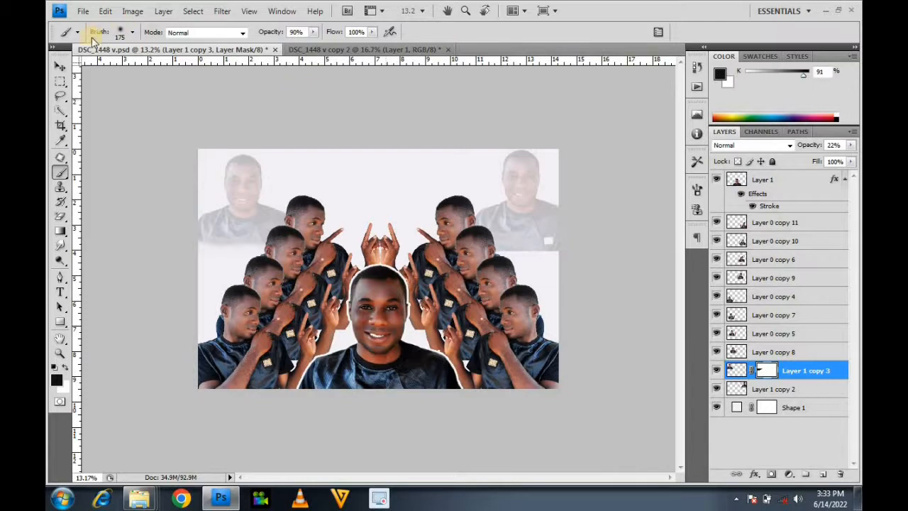
- Delete Layer 1 copy 2 and replace it with a duplicate of the masked Layer 1 copy 3 in the canvas's upper-right corner
{"action": "left_click", "coordinate": [60, 66]}
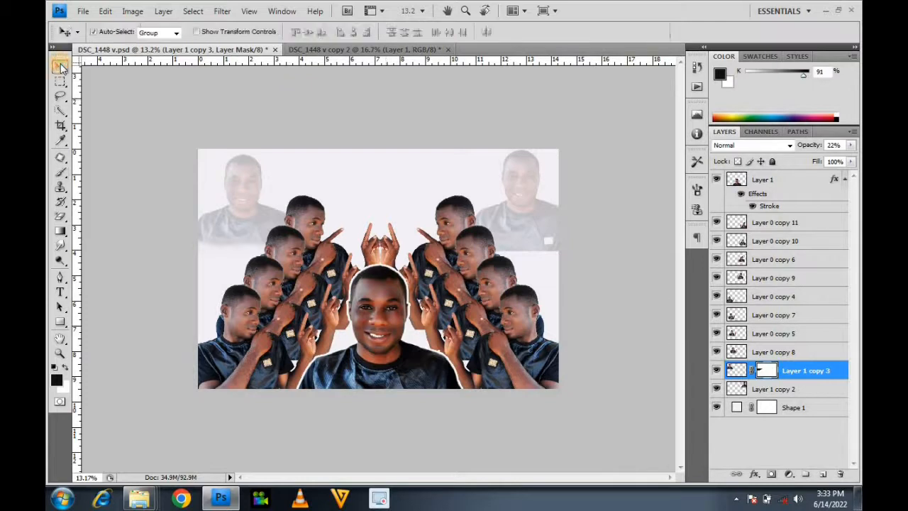
{"action": "left_click", "coordinate": [530, 201]}
{"action": "left_click", "coordinate": [535, 193]}
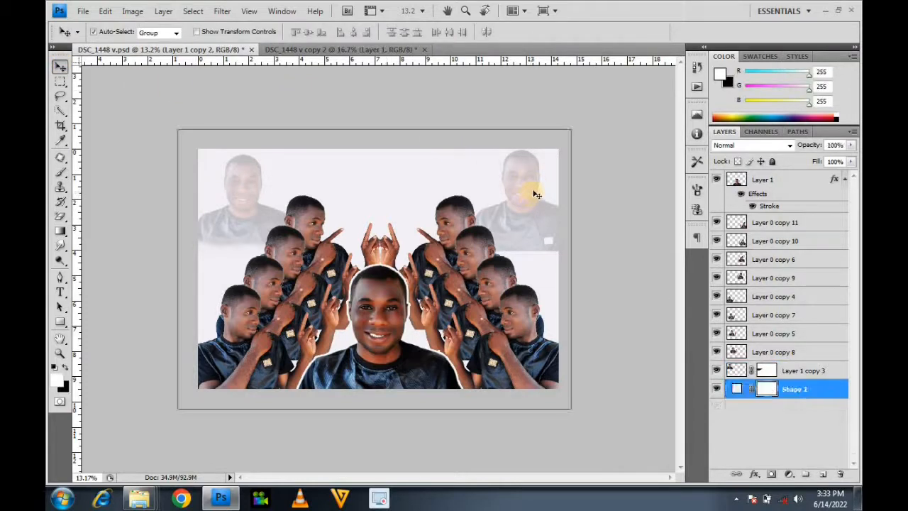
{"action": "key", "text": "alt"}
{"action": "left_click_drag", "start_coordinate": [243, 185], "coordinate": [511, 178]}
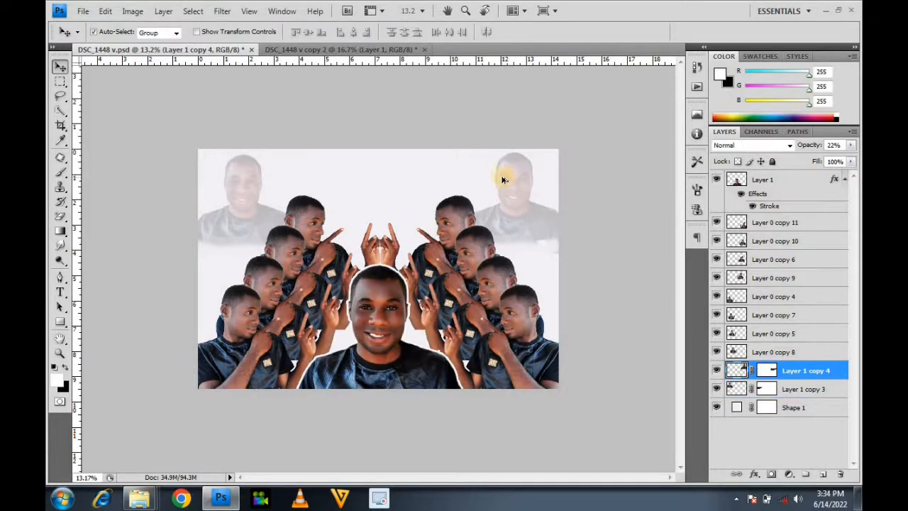
- Paint black at 90% opacity on the Layer 1 copy 4 mask to soften the remaining hard lower edge of the figure
{"action": "scroll", "coordinate": [537, 196], "scroll_direction": "up", "scroll_amount": 7}
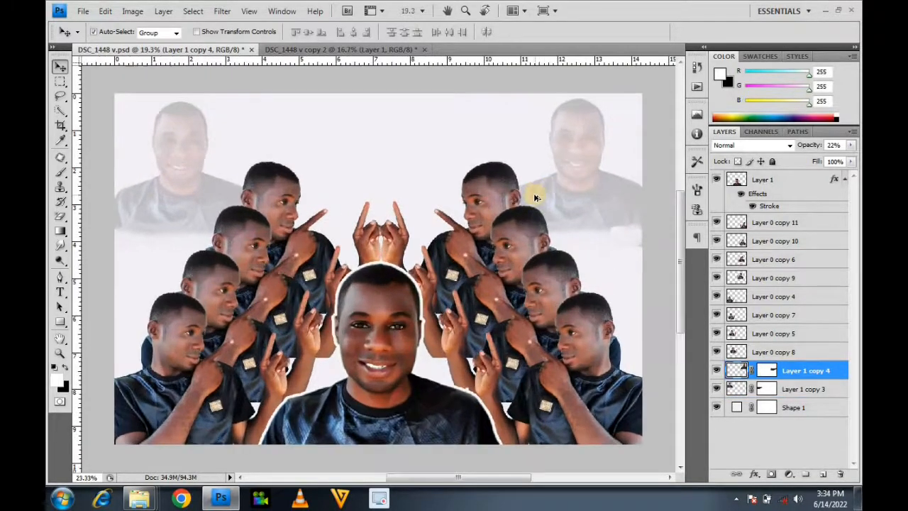
{"action": "scroll", "coordinate": [537, 196], "scroll_direction": "right", "scroll_amount": 5}
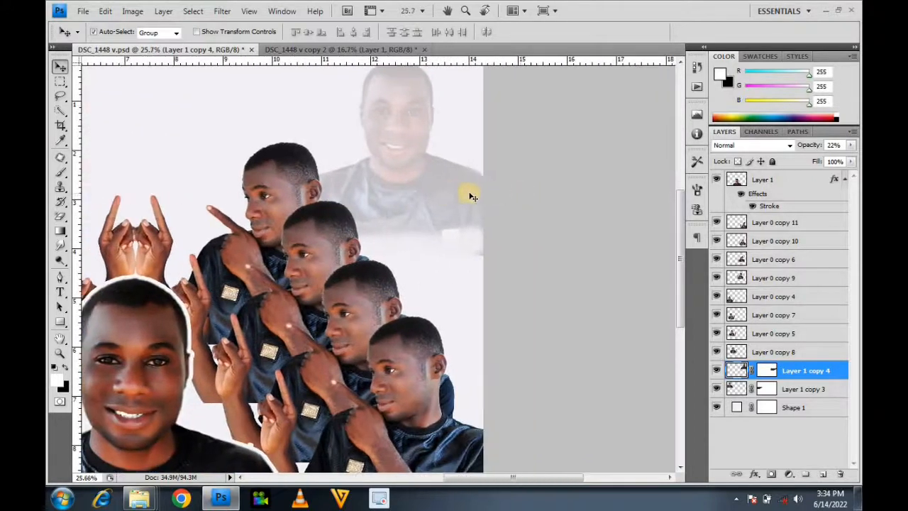
{"action": "scroll", "coordinate": [423, 197], "scroll_direction": "up", "scroll_amount": 1}
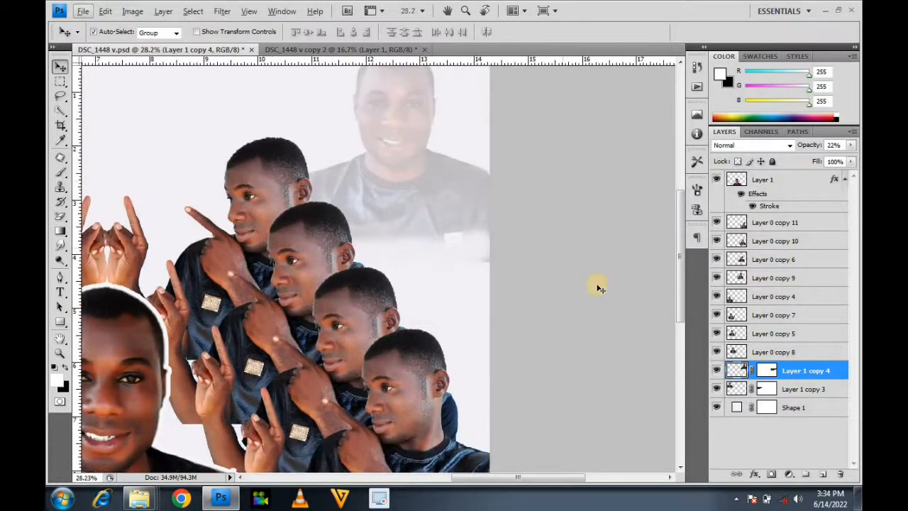
{"action": "left_click", "coordinate": [772, 371]}
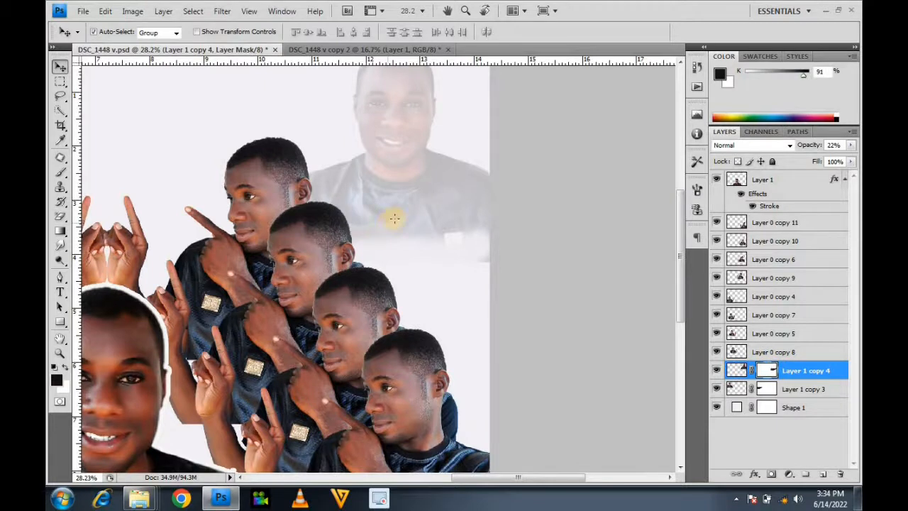
{"action": "key", "text": "b"}
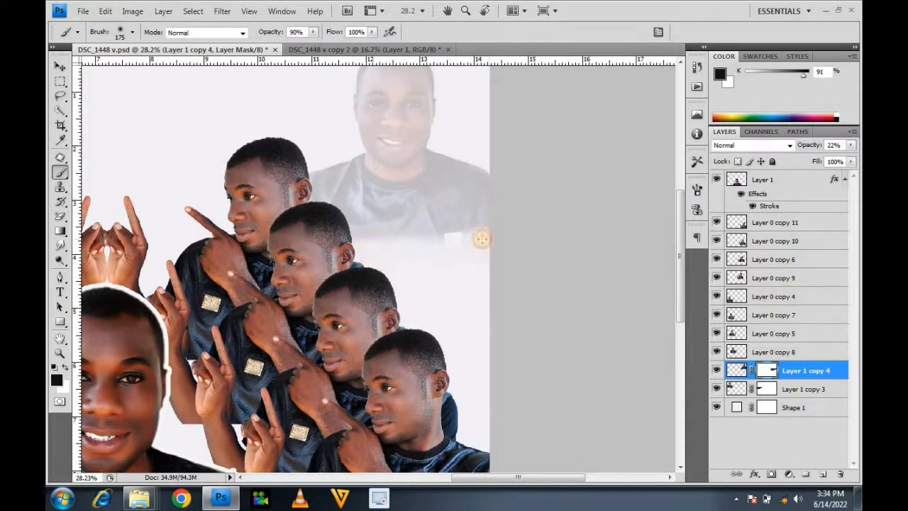
{"action": "mouse_move", "coordinate": [353, 248]}
{"action": "left_mouse_down"}
{"action": "mouse_move", "coordinate": [436, 276]}
{"action": "mouse_move", "coordinate": [467, 270]}
{"action": "mouse_move", "coordinate": [443, 262]}
{"action": "left_mouse_up"}
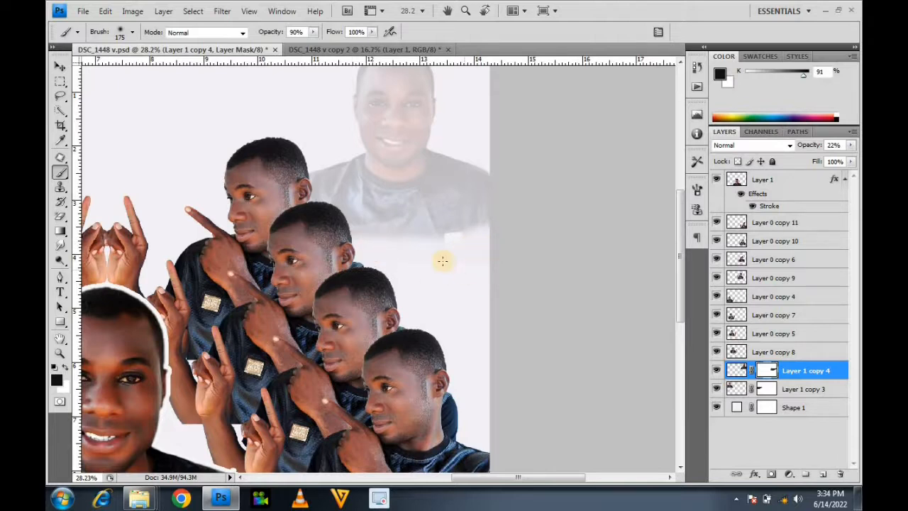
{"action": "scroll", "coordinate": [438, 243], "scroll_direction": "down", "scroll_amount": 6}
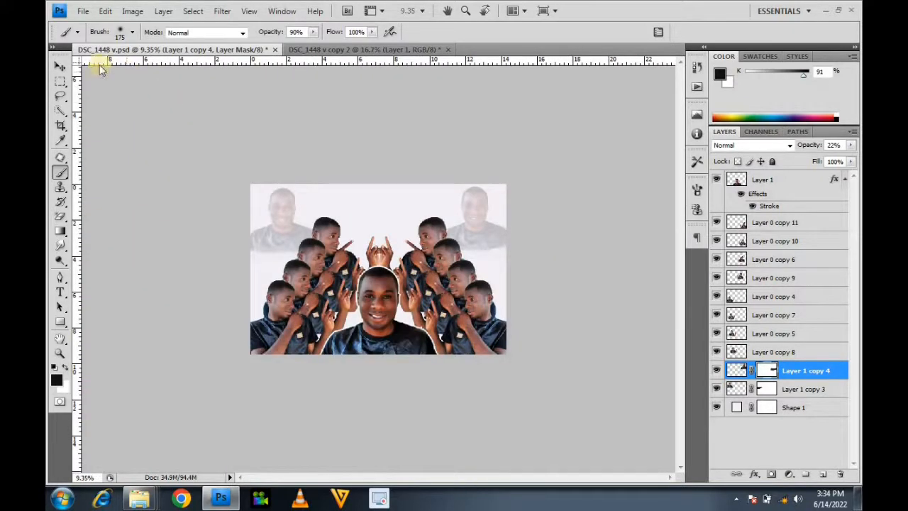
- Move Layer 1 copy 4 slightly within the canvas's upper-right corner and dismiss the Windows color scheme message
{"action": "left_click", "coordinate": [59, 65]}
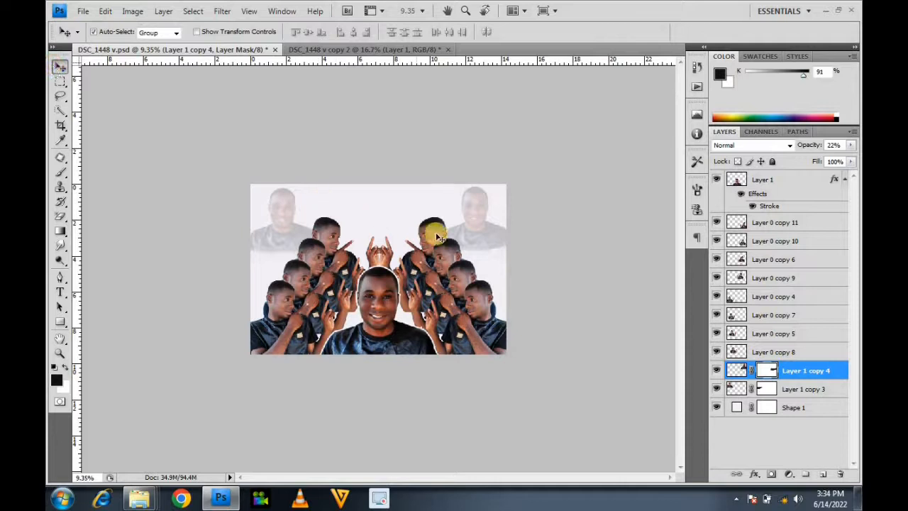
{"action": "left_click_drag", "start_coordinate": [479, 228], "coordinate": [474, 230]}
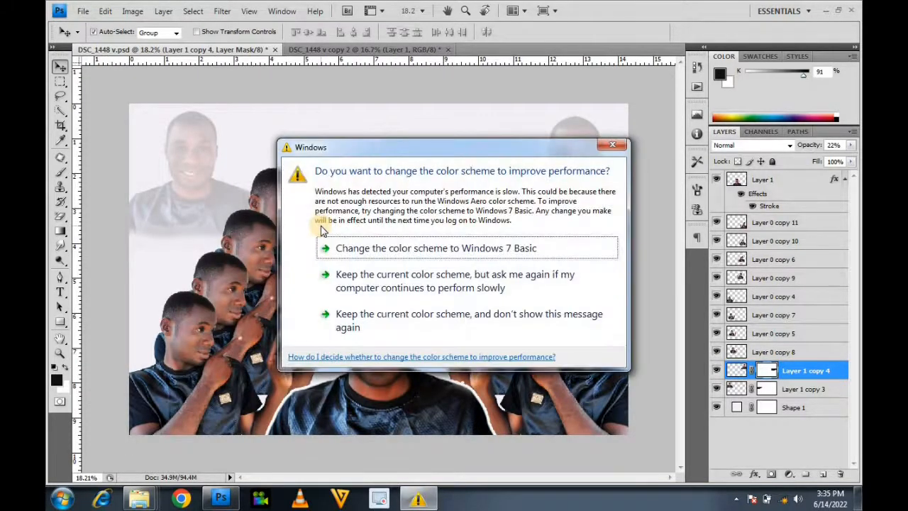
{"action": "left_click", "coordinate": [612, 147]}
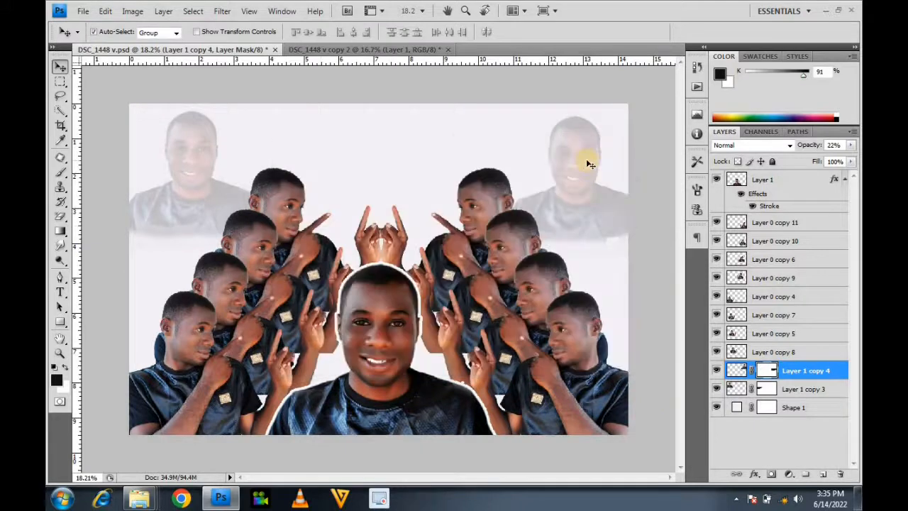